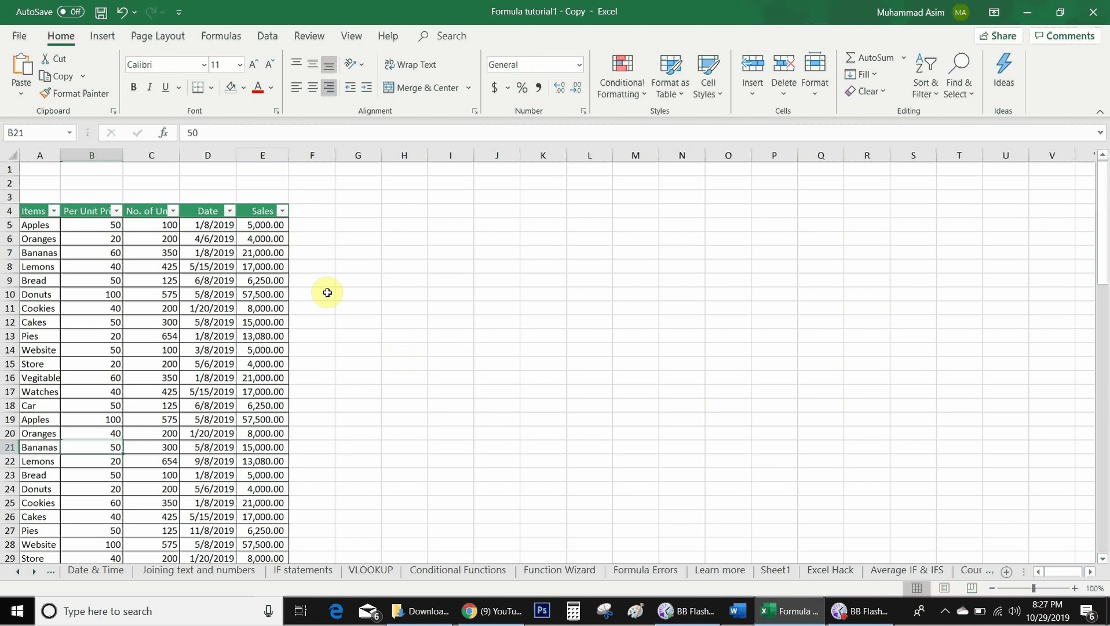
Step: Filter the Items column to show only Apples, Bananas and Bread
{"action": "left_click", "coordinate": [39, 238]}
{"action": "left_click", "coordinate": [53, 210]}
{"action": "left_click", "coordinate": [40, 351]}
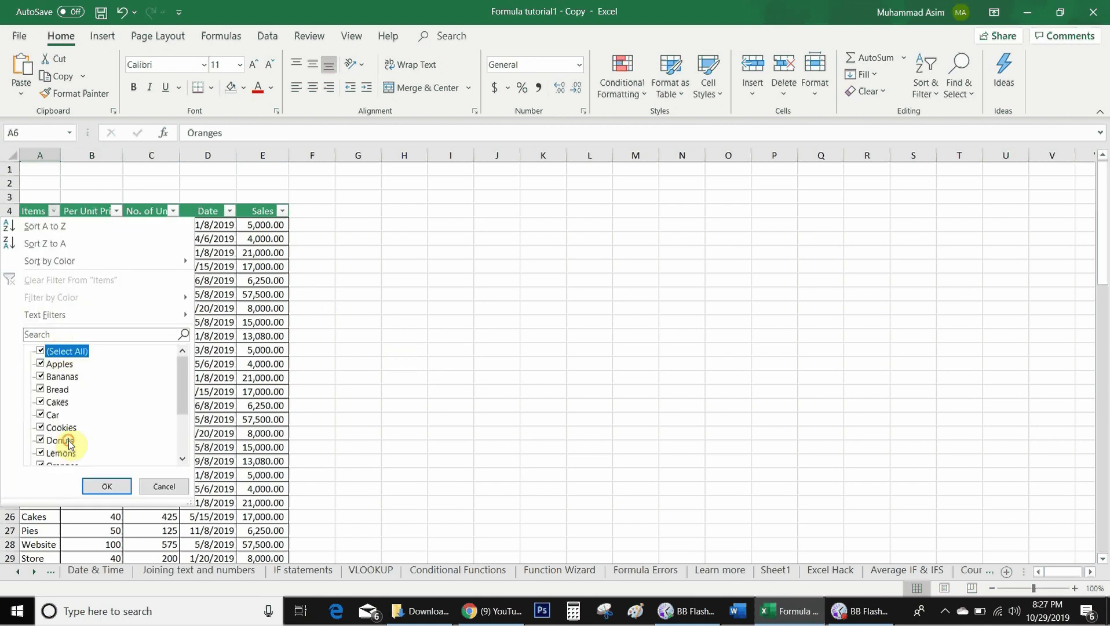
{"action": "key", "text": "Down"}
{"action": "key", "text": "space"}
{"action": "key", "text": "Down"}
{"action": "key", "text": "space"}
{"action": "key", "text": "Down"}
{"action": "key", "text": "space"}
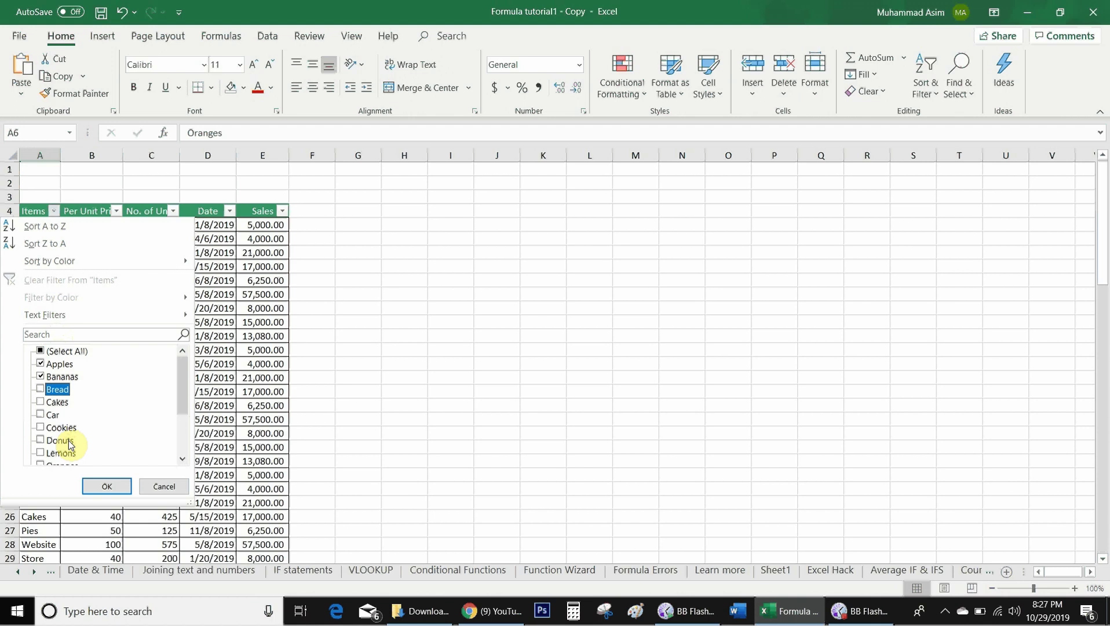
{"action": "key", "text": "Return"}
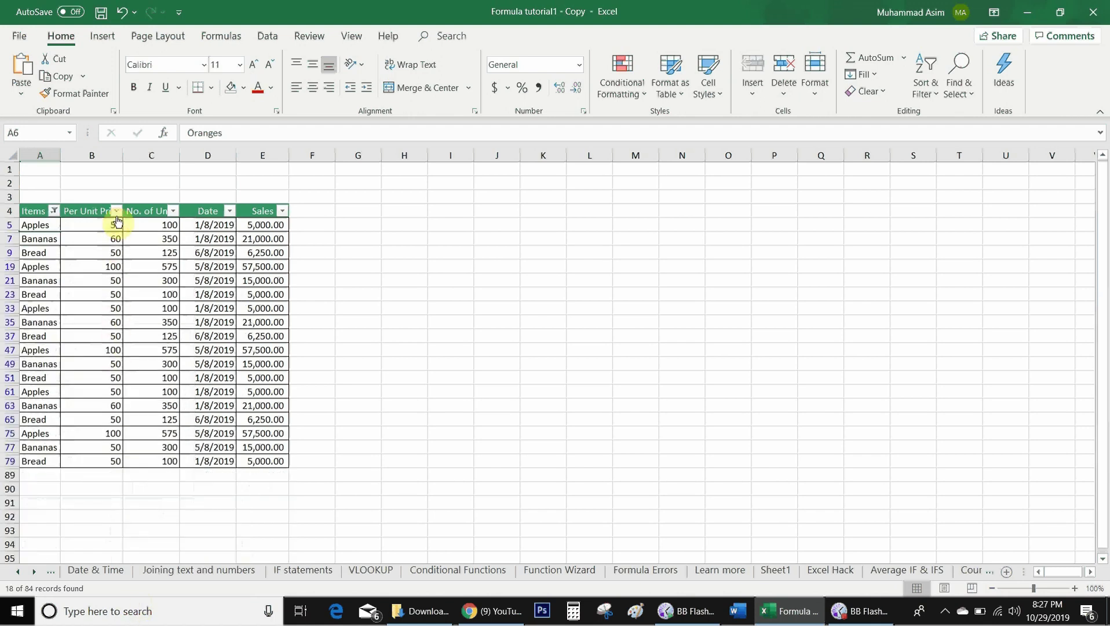
Step: Narrow the Per Unit Price filter to the values 50 and 60
{"action": "left_click", "coordinate": [116, 210]}
{"action": "left_click", "coordinate": [40, 350]}
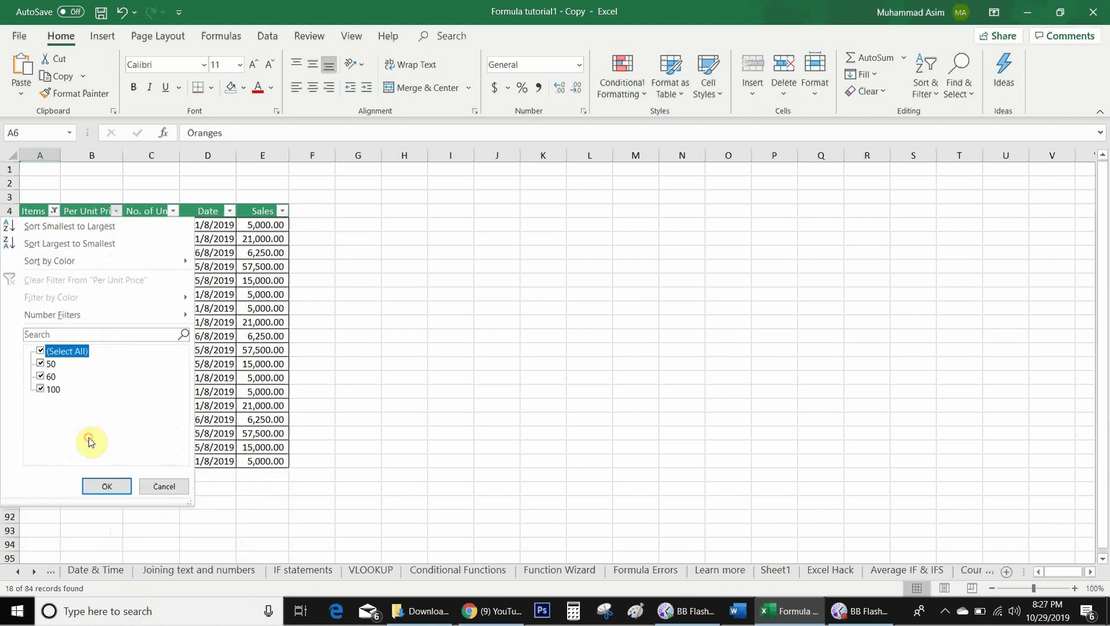
{"action": "key", "text": "Down"}
{"action": "key", "text": "space"}
{"action": "key", "text": "Down"}
{"action": "key", "text": "Return"}
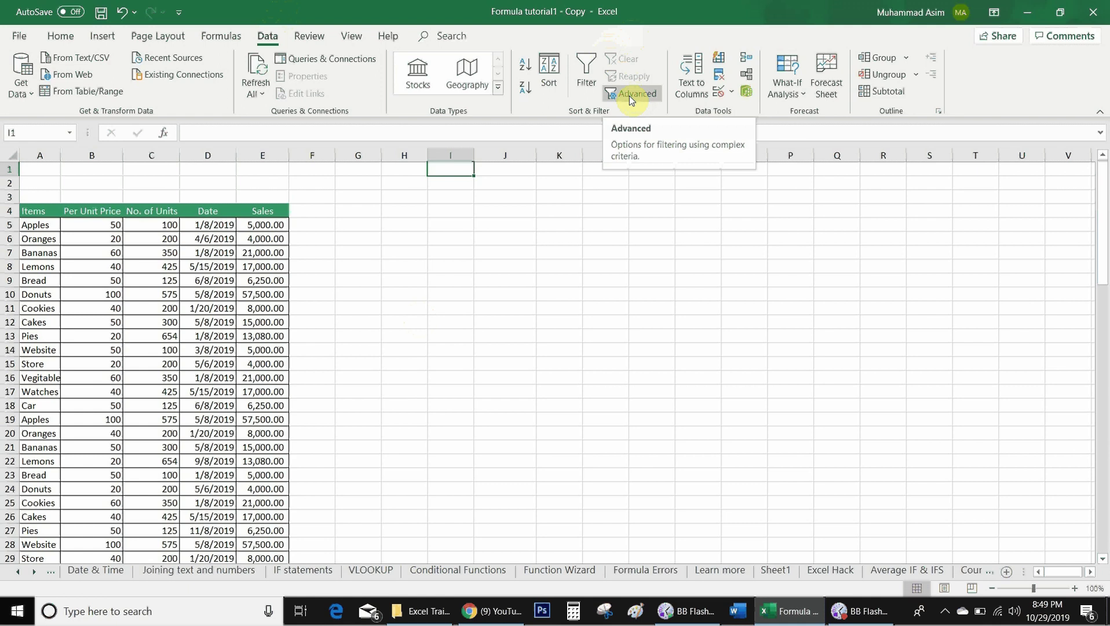
Step: Run an in-place Advanced Filter on list range $A$4:$E$88, keeping all 84 records
{"action": "left_click", "coordinate": [629, 95]}
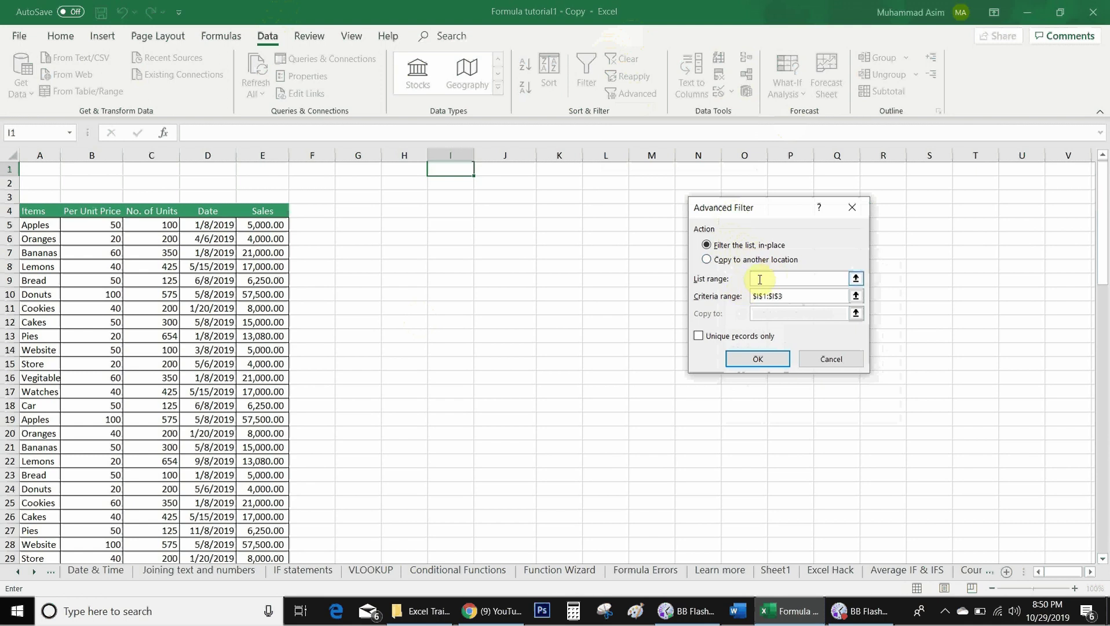
{"action": "left_click", "coordinate": [42, 210]}
{"action": "key", "text": "ctrl+shift+Down"}
{"action": "key", "text": "ctrl+shift+Right"}
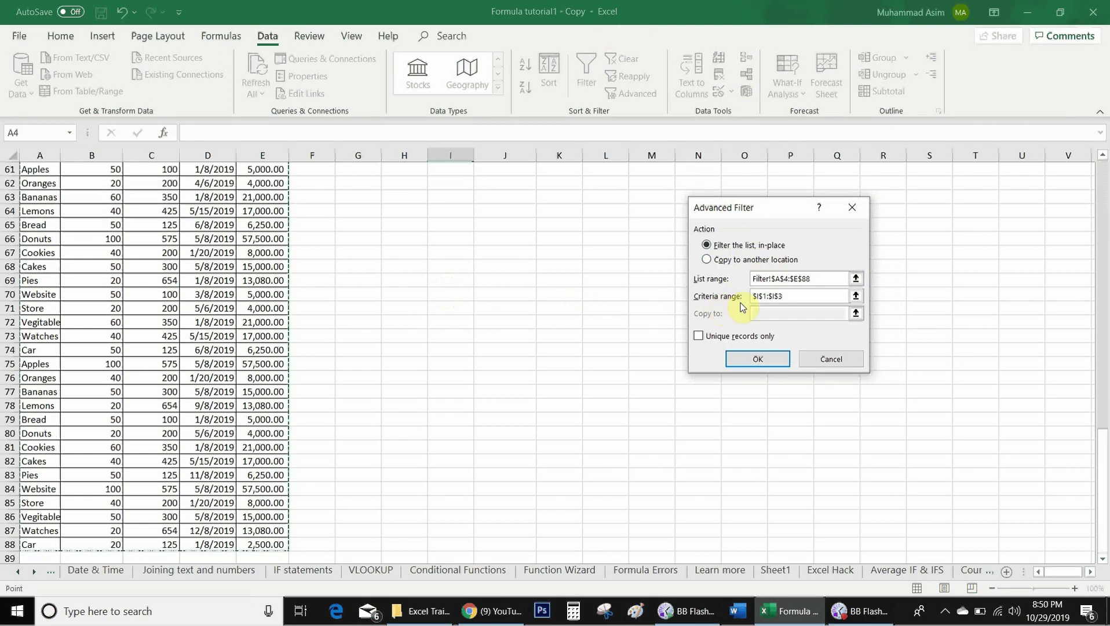
{"action": "left_click", "coordinate": [757, 359]}
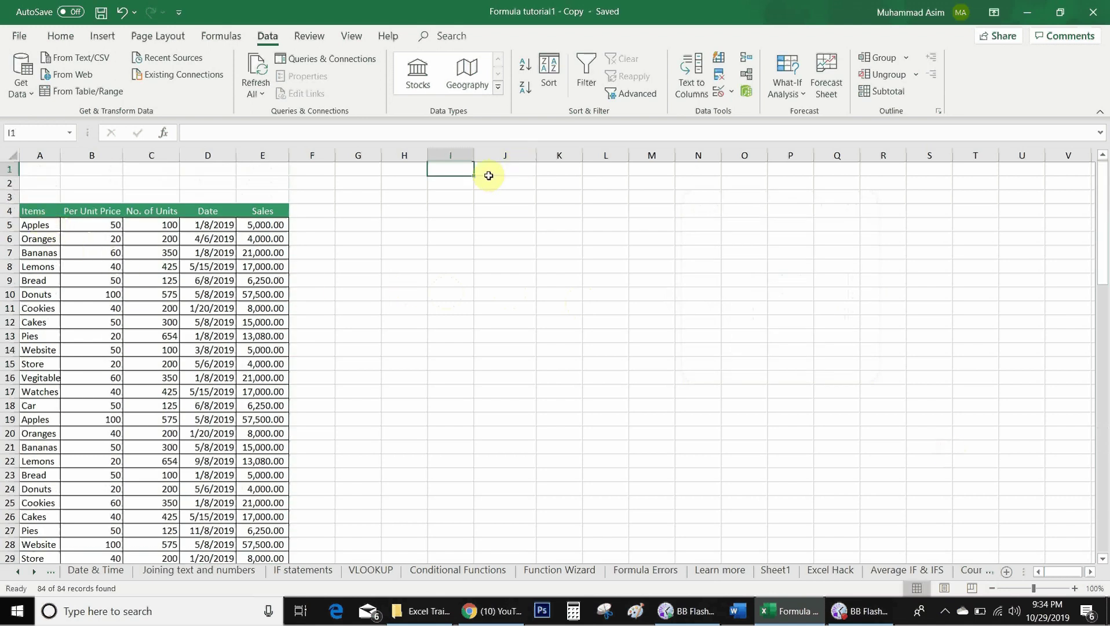
Step: Enter the criteria header Items in I1 and Apples in I2
{"action": "type", "text": "Items"}
{"action": "key", "text": "Return"}
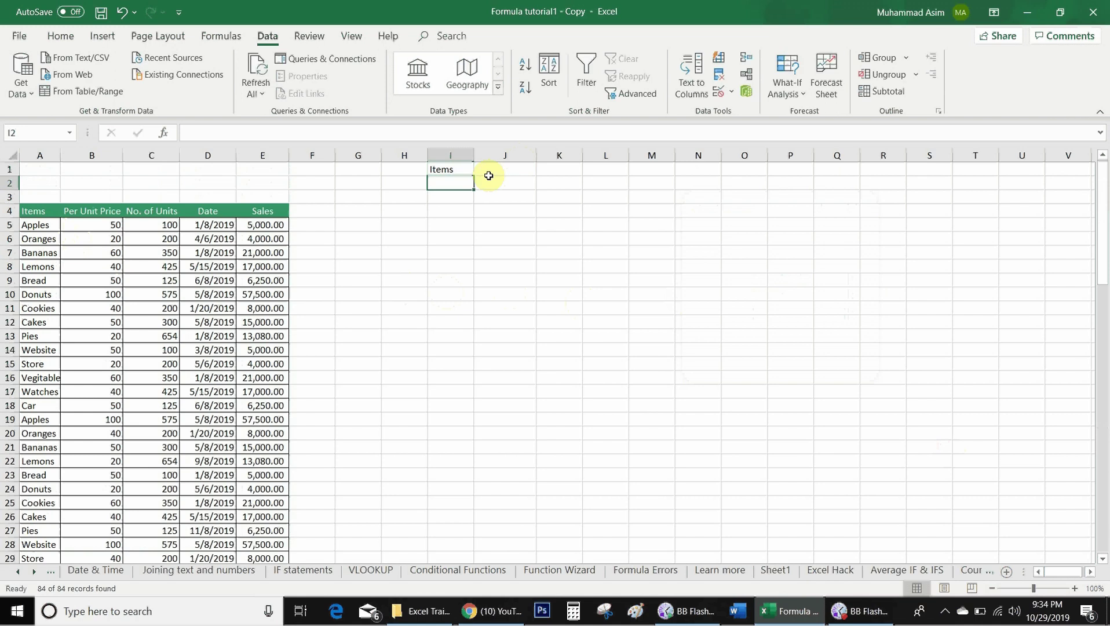
{"action": "type", "text": "Apples"}
{"action": "key", "text": "Return"}
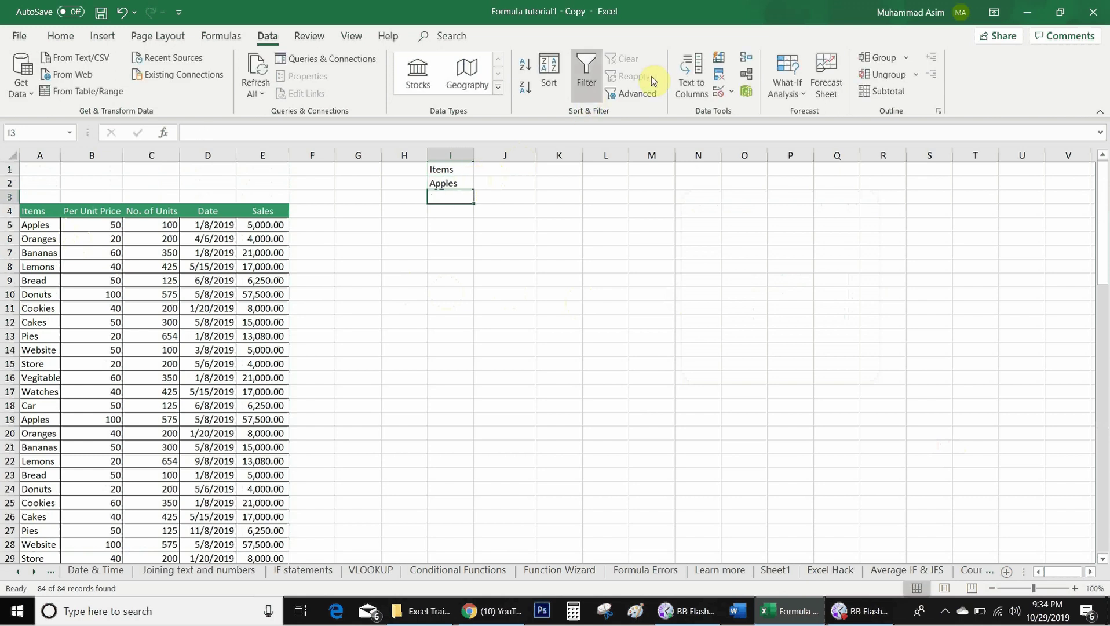
Step: Advanced-filter the table with criteria range I1:I2, leaving the 6 Apples rows
{"action": "left_click", "coordinate": [652, 94]}
{"action": "left_click", "coordinate": [798, 295]}
{"action": "scroll", "coordinate": [992, 371], "scroll_direction": "up", "scroll_amount": 1}
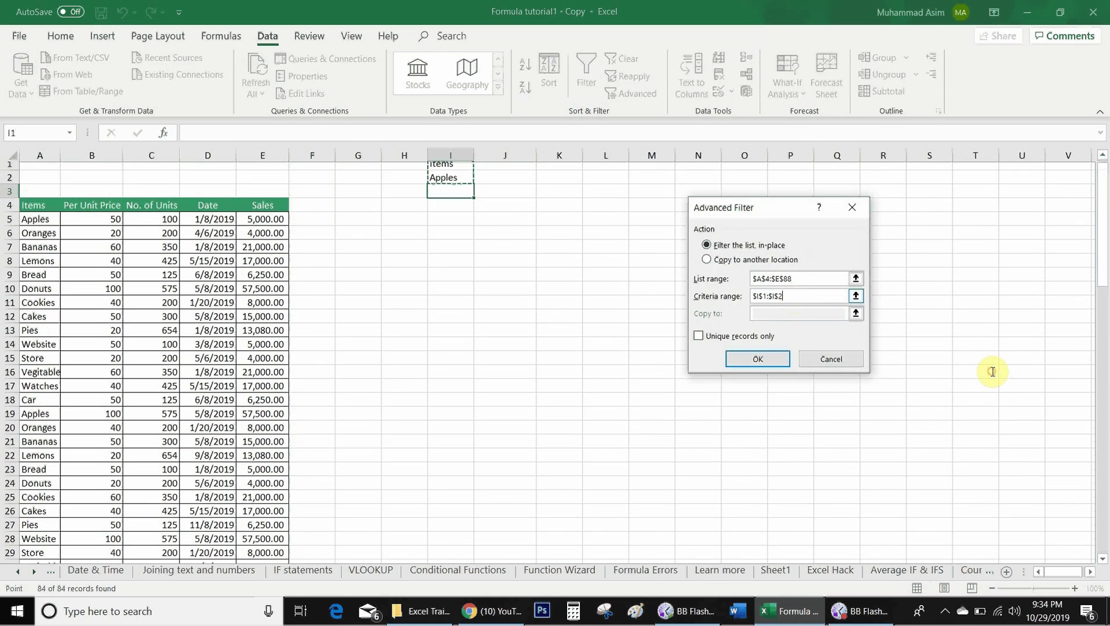
{"action": "key", "text": "BackSpace"}
{"action": "key", "text": "BackSpace"}
{"action": "key", "text": "BackSpace"}
{"action": "key", "text": "BackSpace"}
{"action": "key", "text": "BackSpace"}
{"action": "key", "text": "BackSpace"}
{"action": "key", "text": "BackSpace"}
{"action": "key", "text": "BackSpace"}
{"action": "key", "text": "BackSpace"}
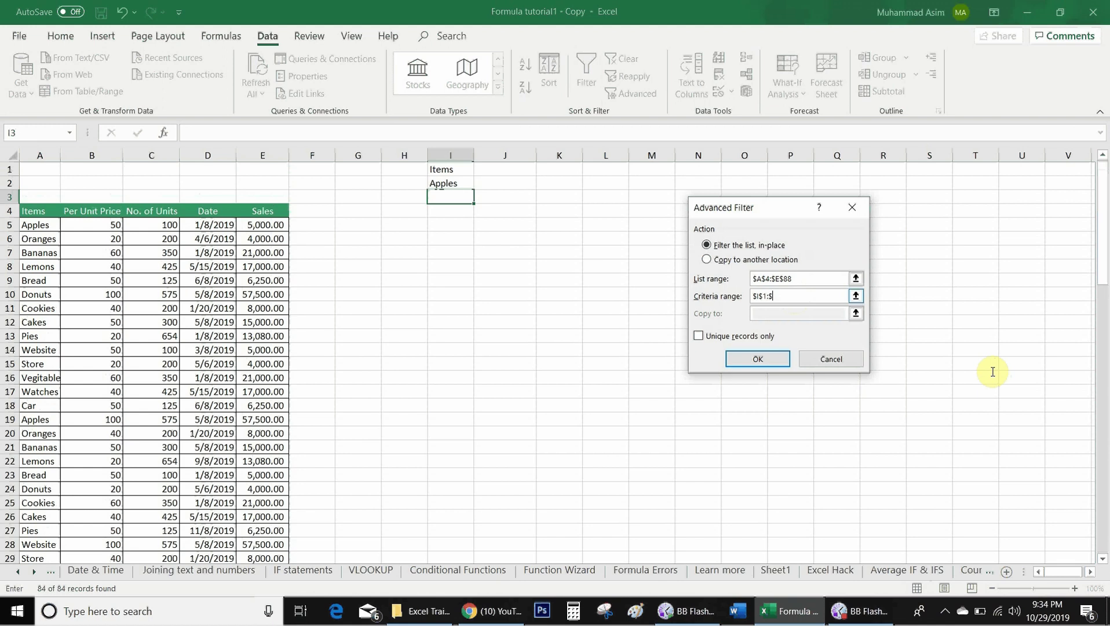
{"action": "left_click_drag", "start_coordinate": [447, 169], "coordinate": [449, 183]}
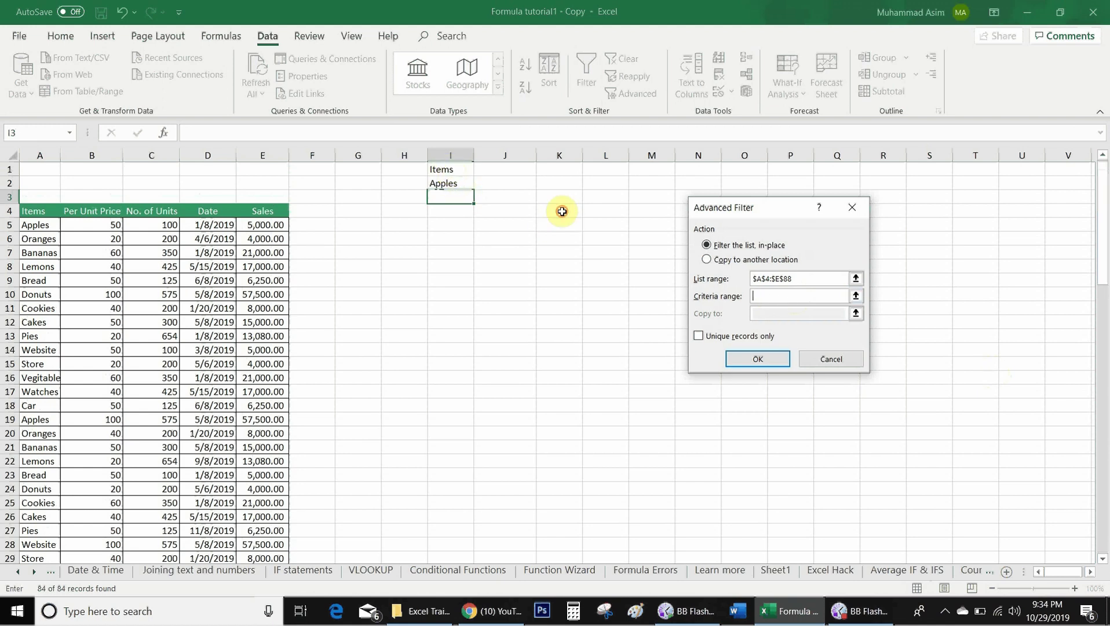
{"action": "left_click", "coordinate": [735, 359]}
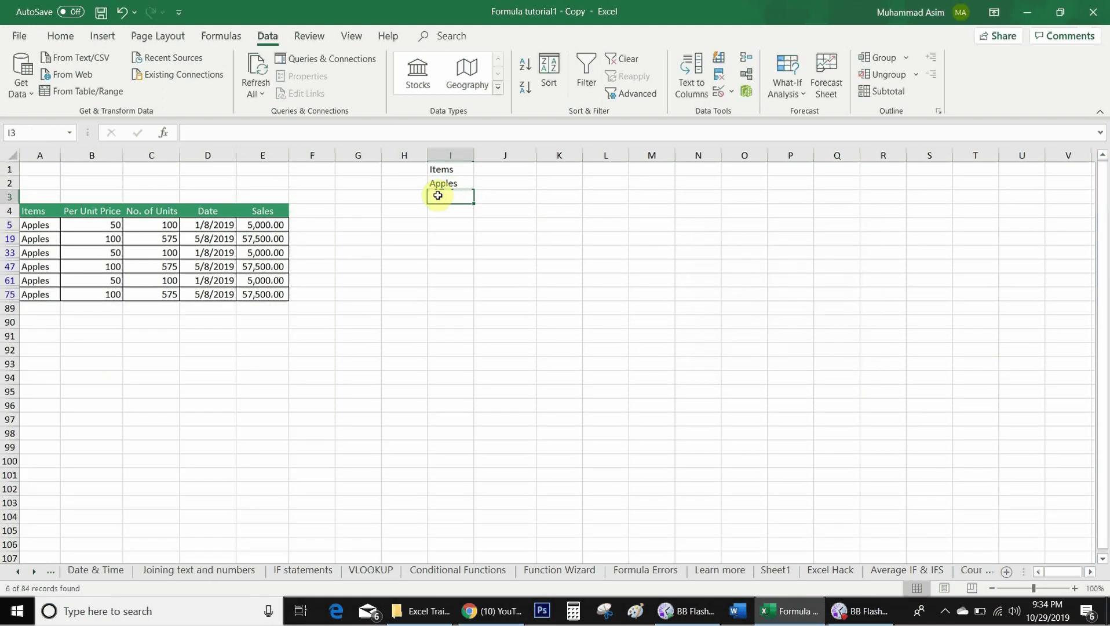
{"action": "left_click", "coordinate": [54, 225]}
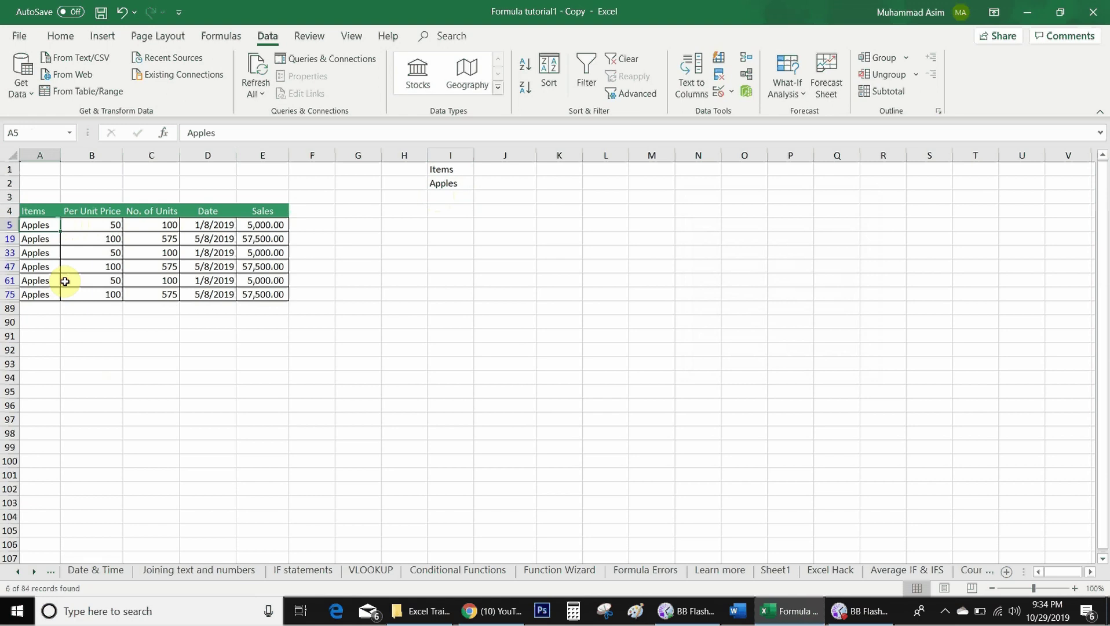
Step: Add Oranges in I3 and re-filter with criteria range I1:I3 for Apples and Oranges
{"action": "left_click", "coordinate": [437, 193]}
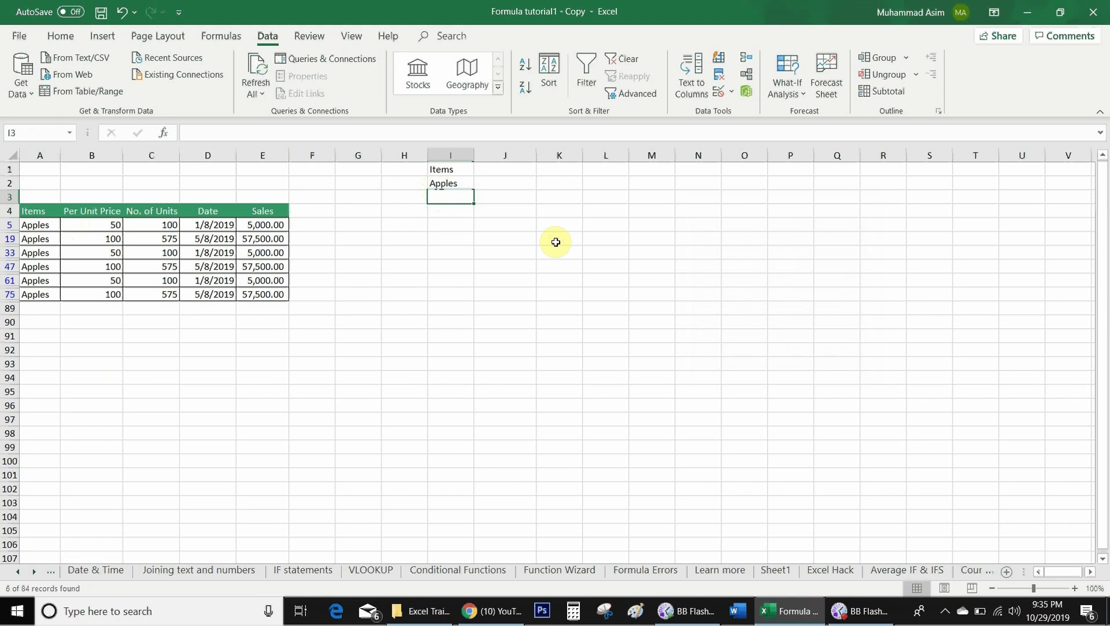
{"action": "type", "text": "Oranges"}
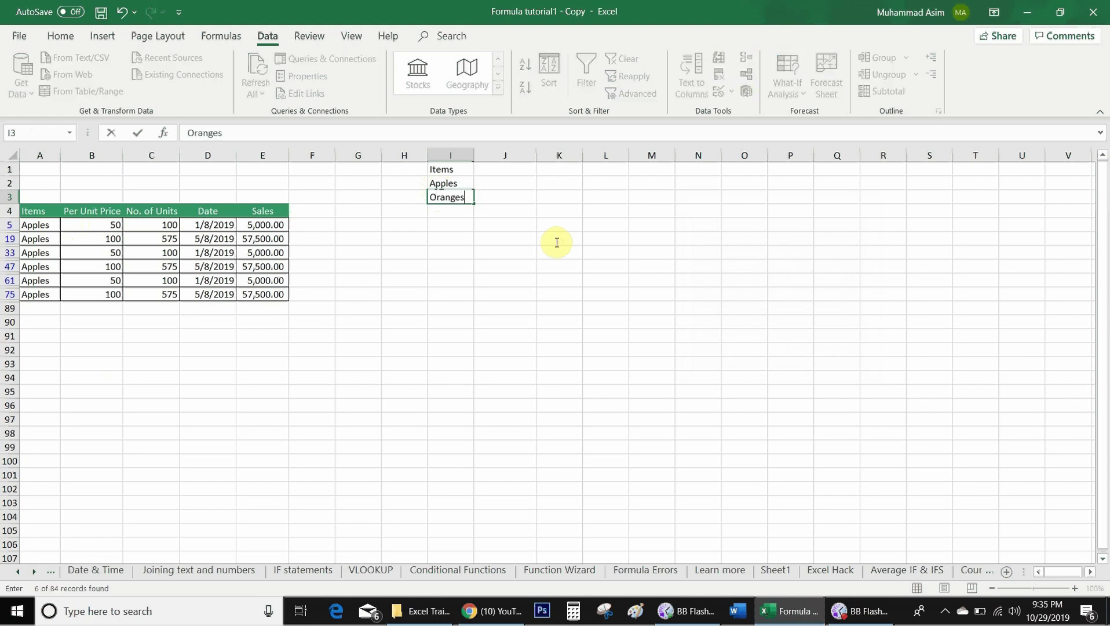
{"action": "key", "text": "Return"}
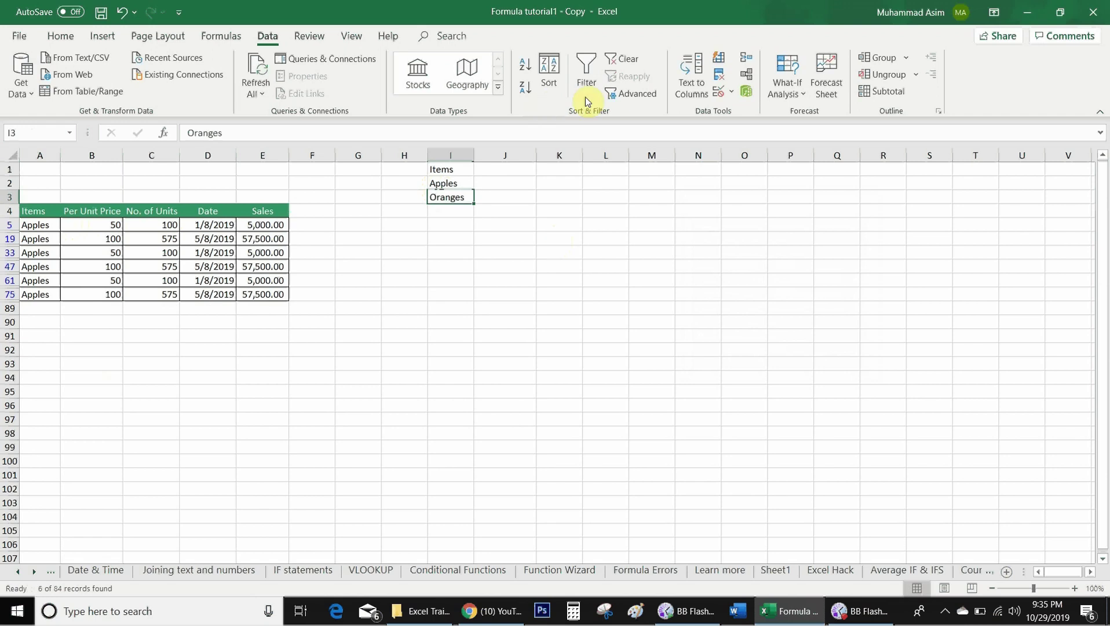
{"action": "left_click", "coordinate": [631, 93]}
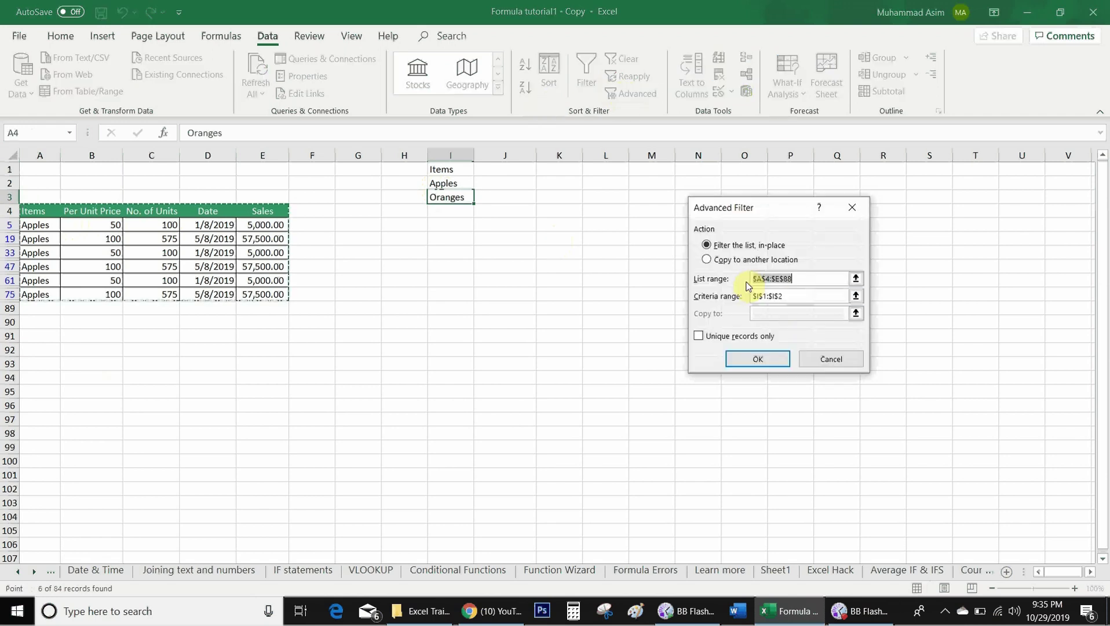
{"action": "left_click", "coordinate": [798, 295]}
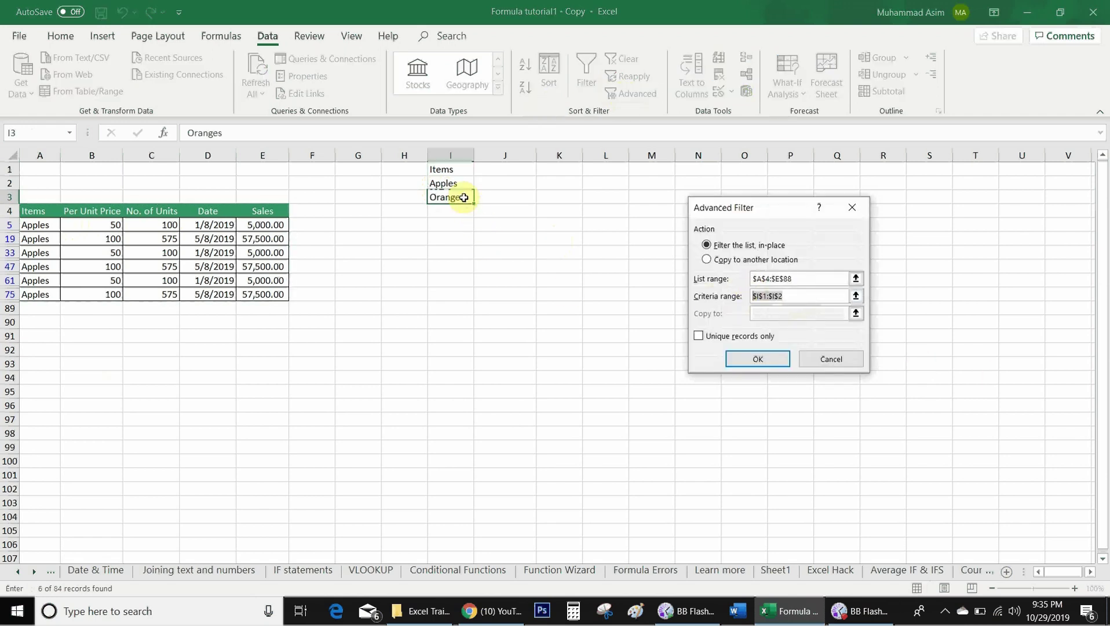
{"action": "left_click_drag", "start_coordinate": [446, 169], "coordinate": [452, 197]}
{"action": "left_click", "coordinate": [744, 362]}
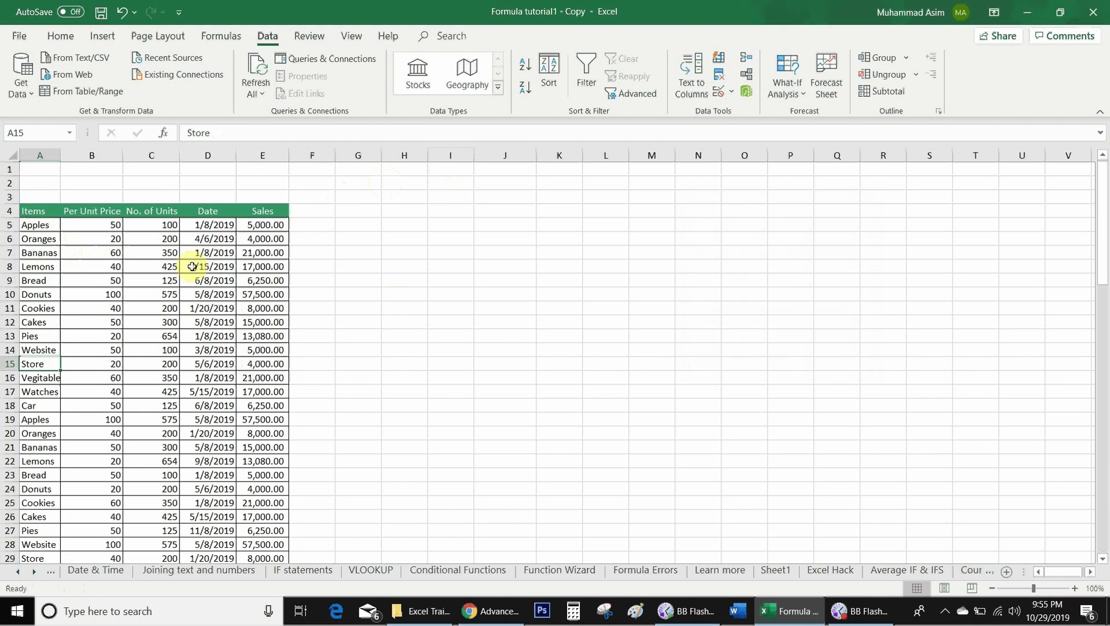
{"action": "left_click", "coordinate": [46, 251]}
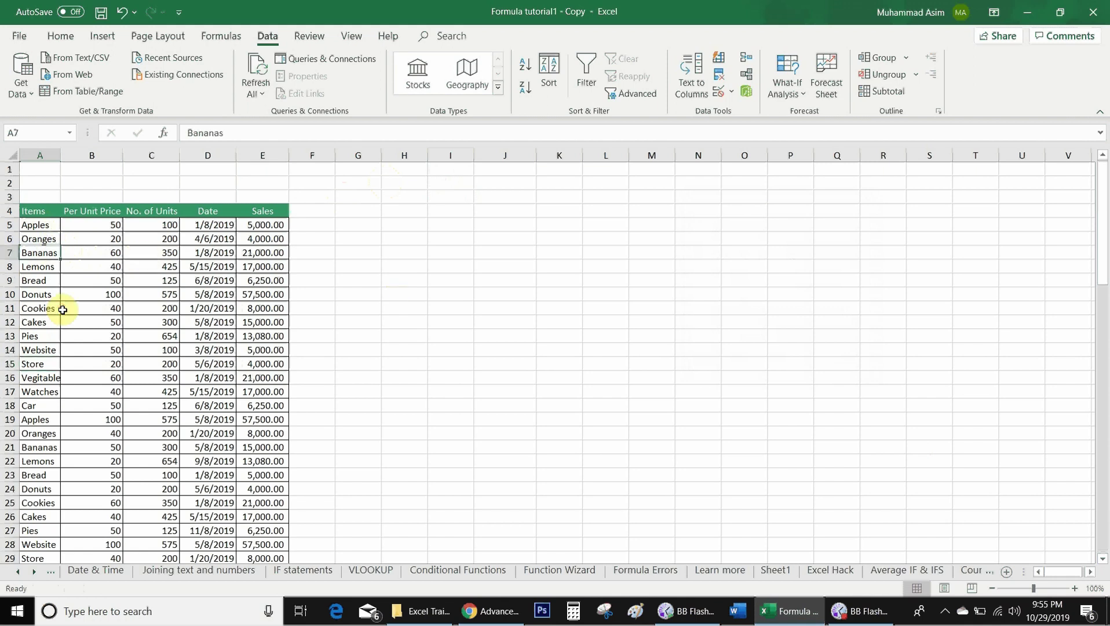
{"action": "left_click", "coordinate": [52, 239]}
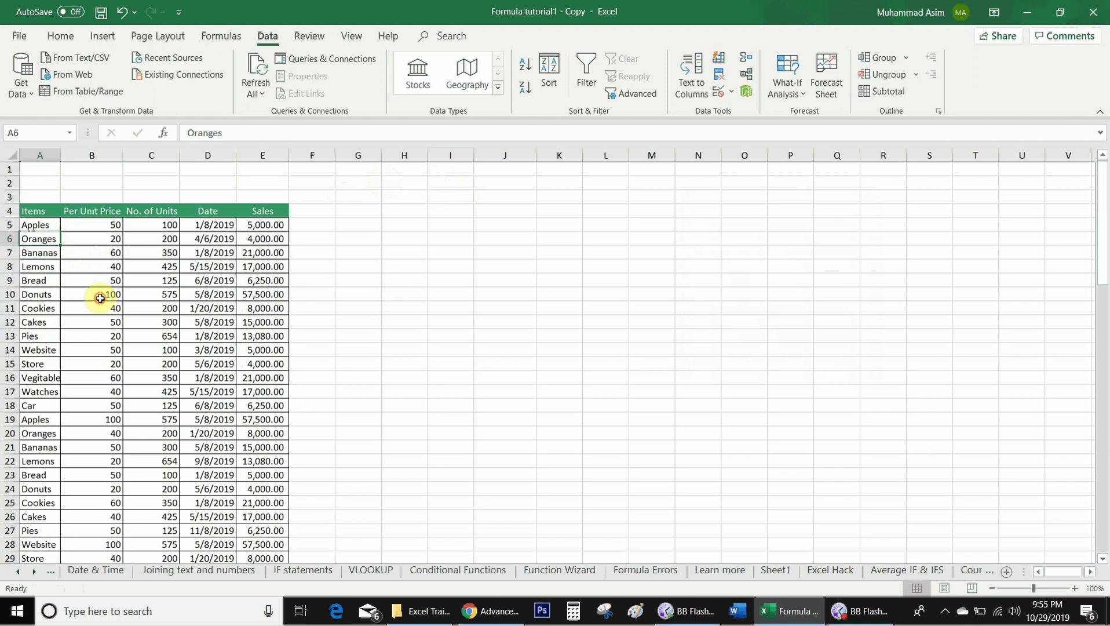
{"action": "key", "text": "Right"}
{"action": "left_click", "coordinate": [39, 335]}
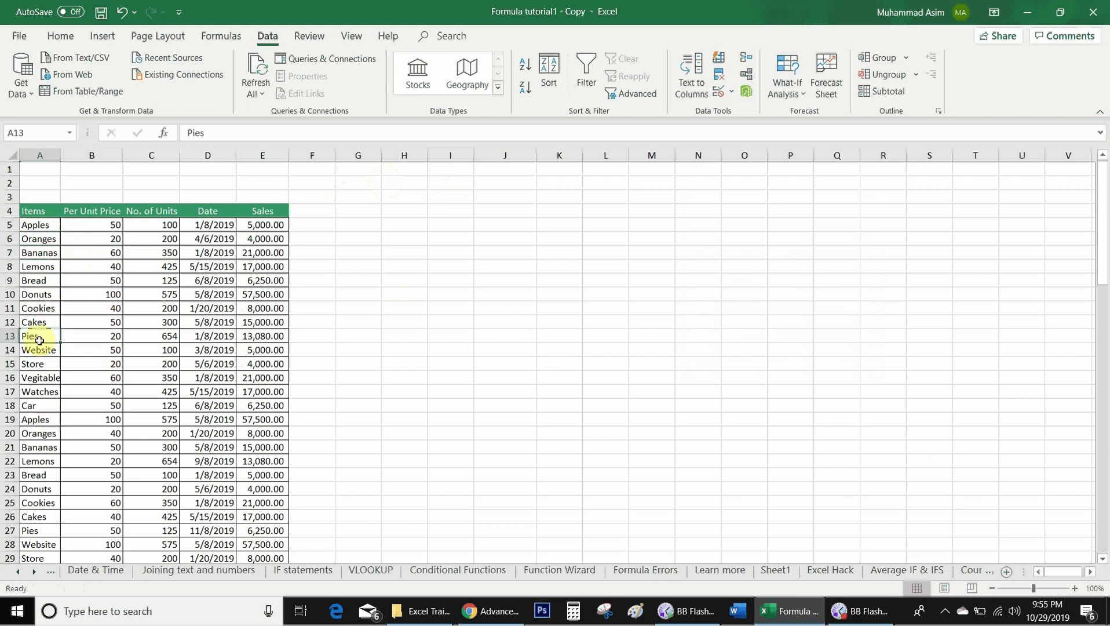
{"action": "left_click", "coordinate": [45, 459]}
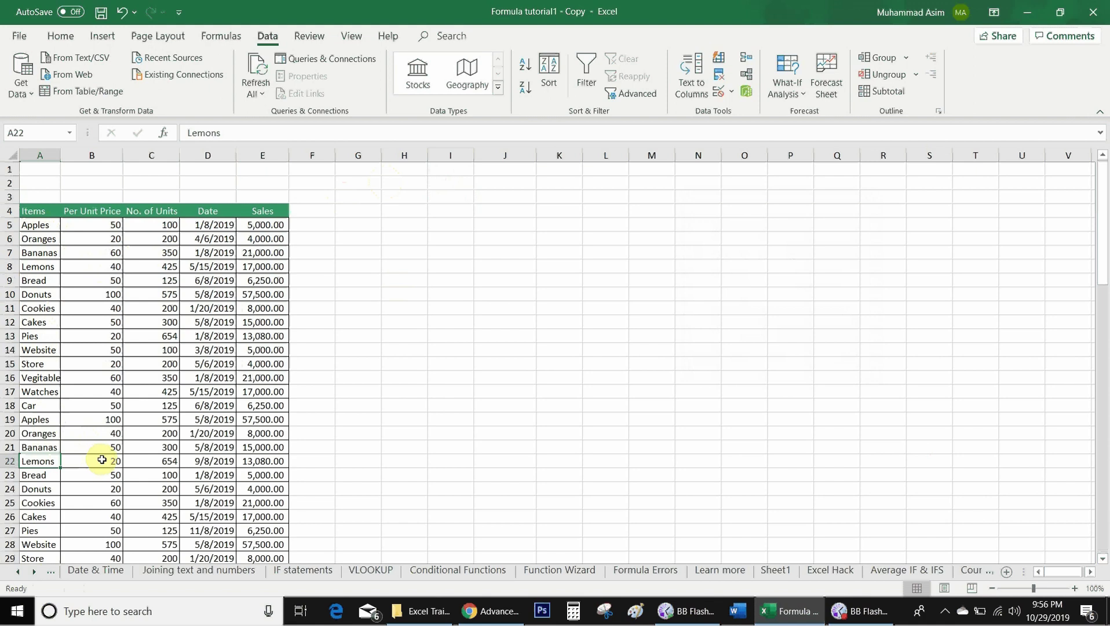
Step: Enter criteria Items/Lemons in H1:H2 and Per Unit Price/20 in I1:I2
{"action": "left_click", "coordinate": [406, 169]}
{"action": "type", "text": "Items"}
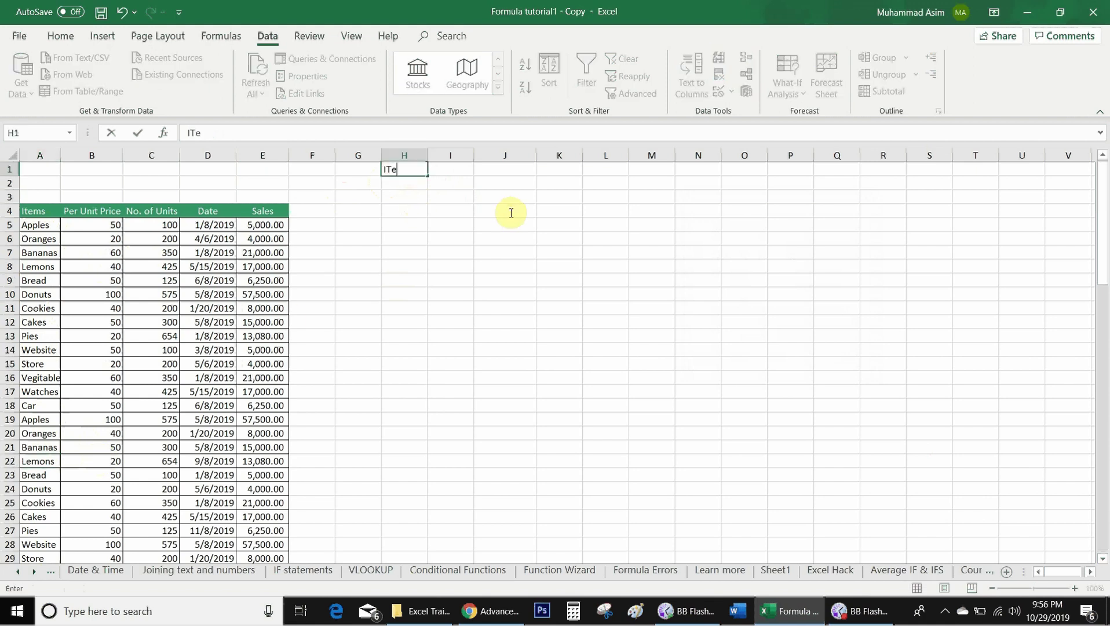
{"action": "key", "text": "Return"}
{"action": "type", "text": "Lemons"}
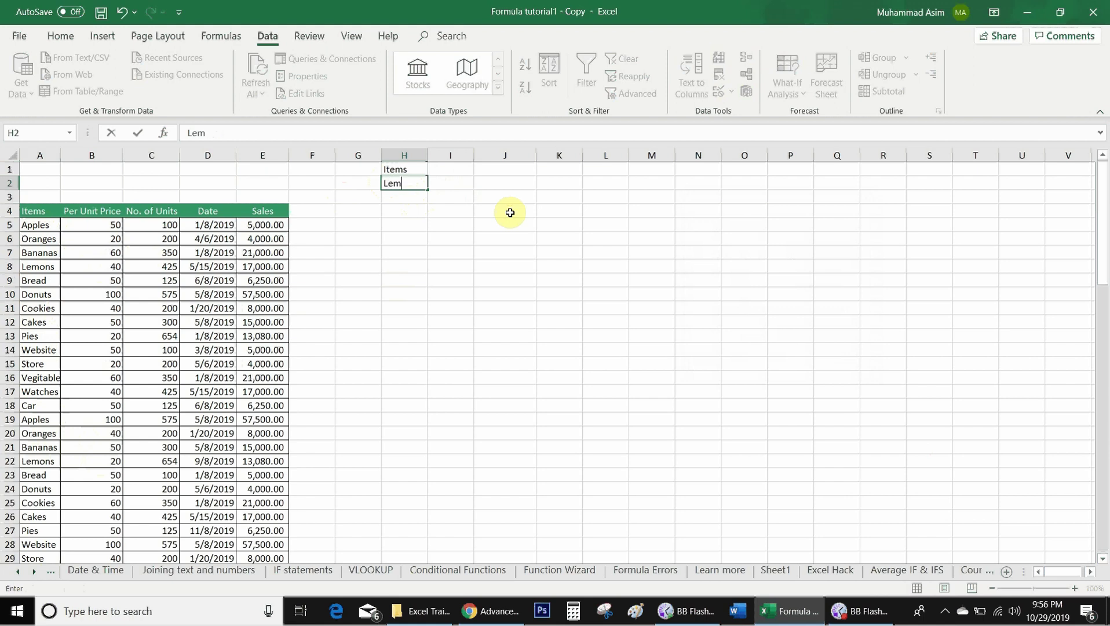
{"action": "key", "text": "Return"}
{"action": "left_click", "coordinate": [443, 169]}
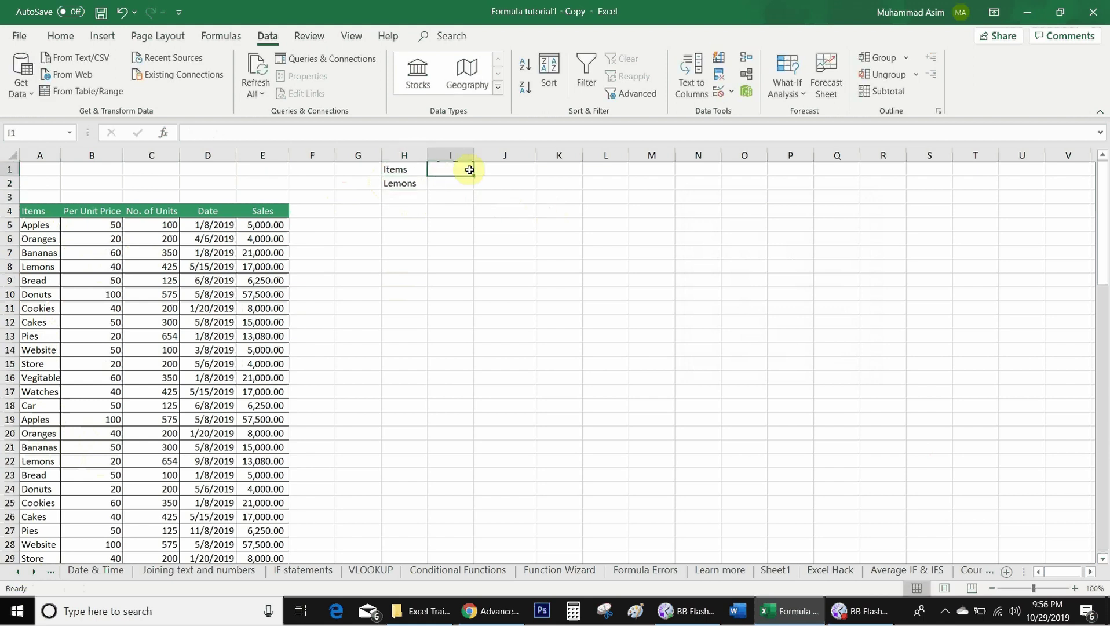
{"action": "type", "text": "Per Unit Price"}
{"action": "key", "text": "Return"}
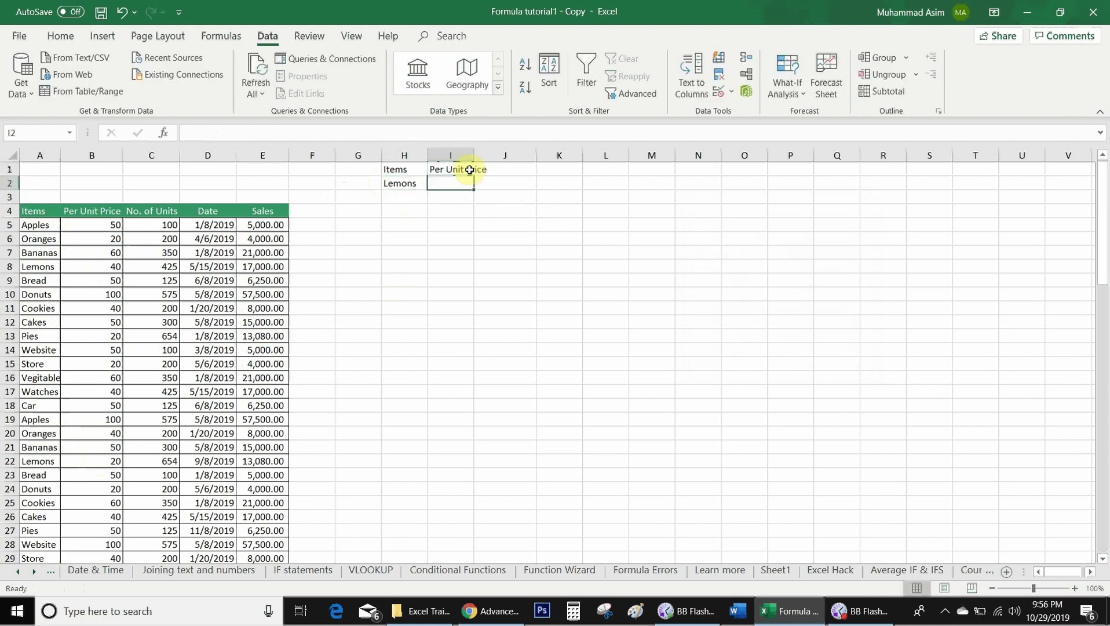
{"action": "type", "text": "20"}
{"action": "key", "text": "ctrl+Return"}
Step: Advanced-filter the table with criteria range H1:I2, leaving two Lemons rows priced 20
{"action": "left_click", "coordinate": [632, 92]}
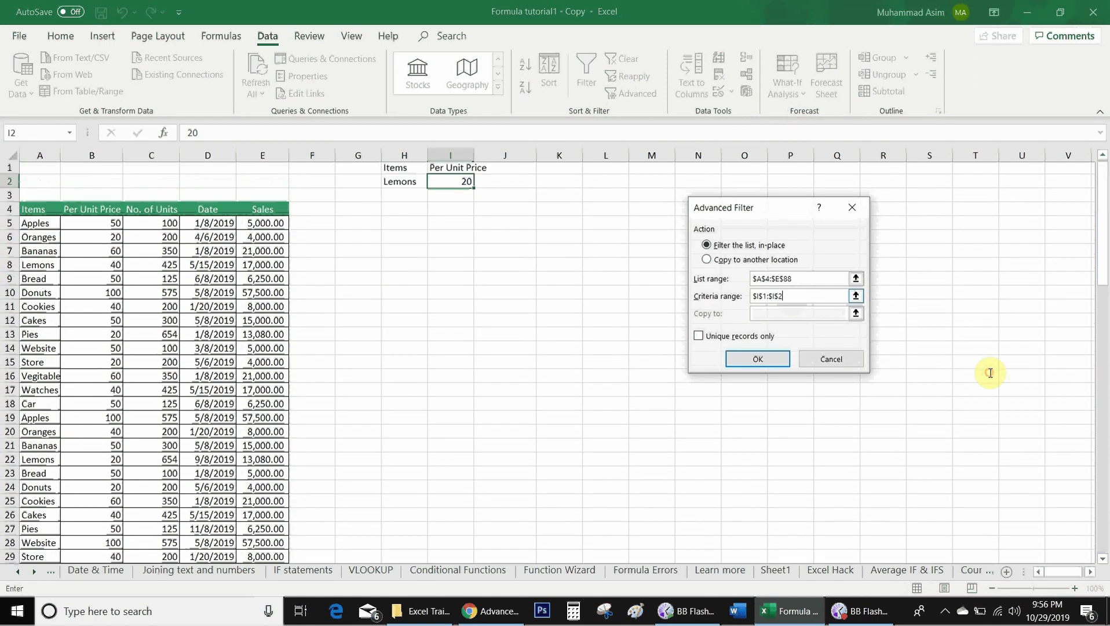
{"action": "key", "text": "BackSpace"}
{"action": "key", "text": "BackSpace"}
{"action": "key", "text": "BackSpace"}
{"action": "key", "text": "BackSpace"}
{"action": "key", "text": "BackSpace"}
{"action": "key", "text": "BackSpace"}
{"action": "key", "text": "BackSpace"}
{"action": "key", "text": "BackSpace"}
{"action": "key", "text": "BackSpace"}
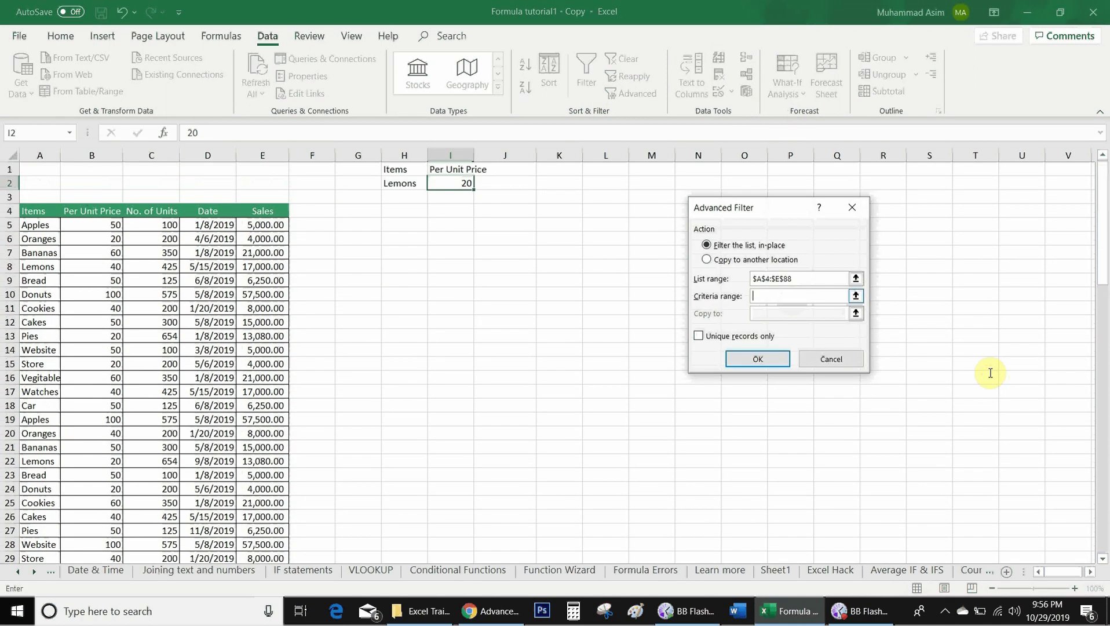
{"action": "left_click_drag", "start_coordinate": [397, 169], "coordinate": [458, 183]}
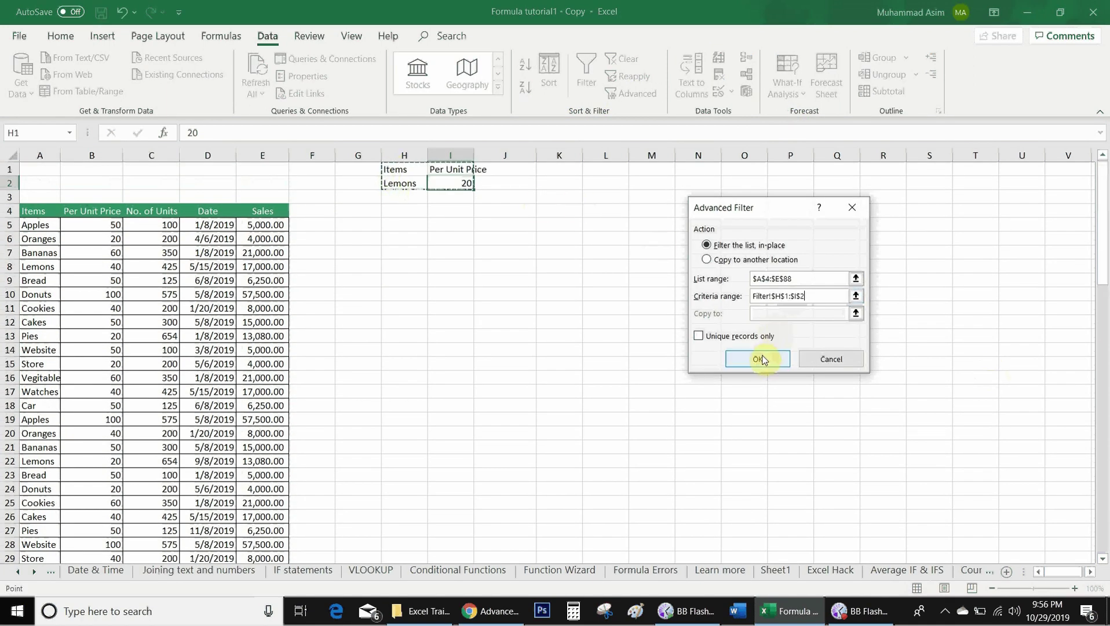
{"action": "key", "text": "Return"}
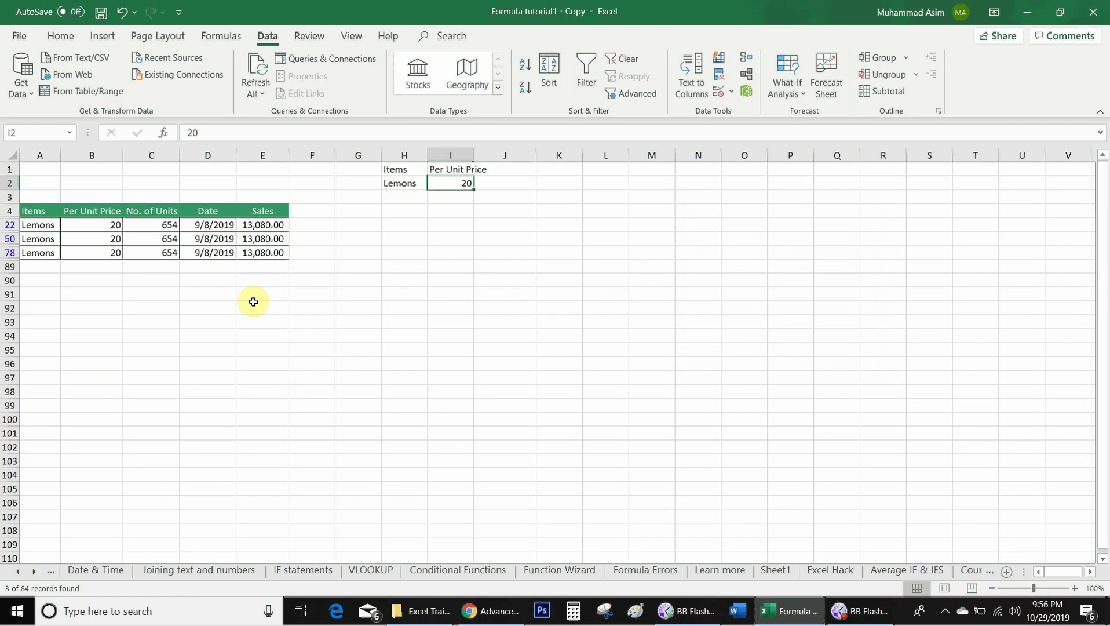
{"action": "left_click", "coordinate": [44, 238]}
{"action": "left_click", "coordinate": [81, 238]}
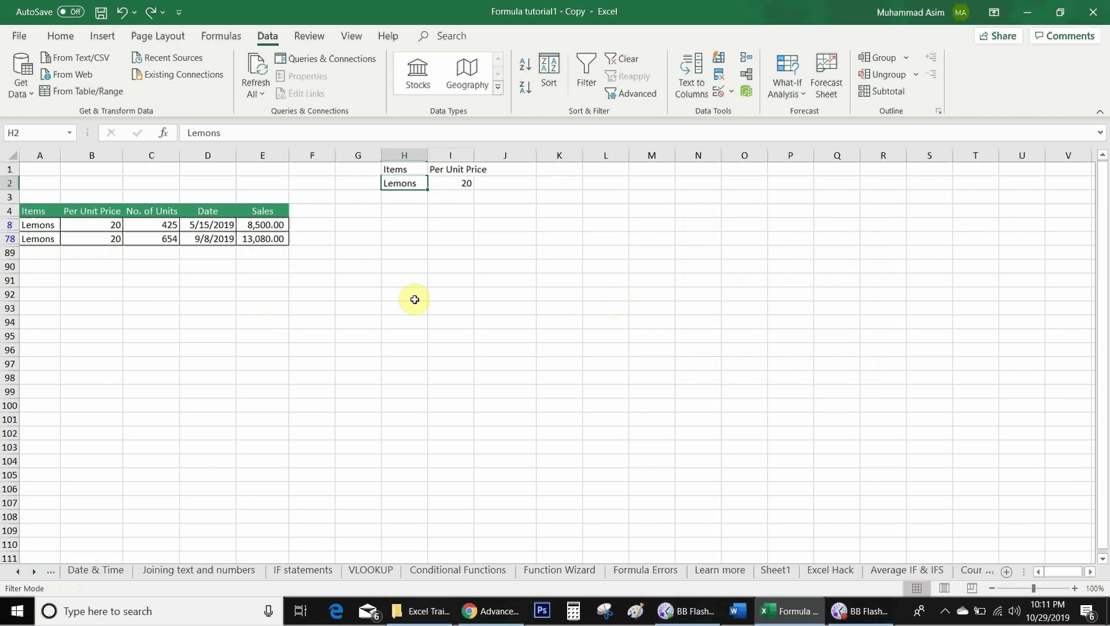
Step: Change H2 to <>Lemons and re-filter, showing the 18 non-Lemons rows priced 20
{"action": "double_click", "coordinate": [394, 183]}
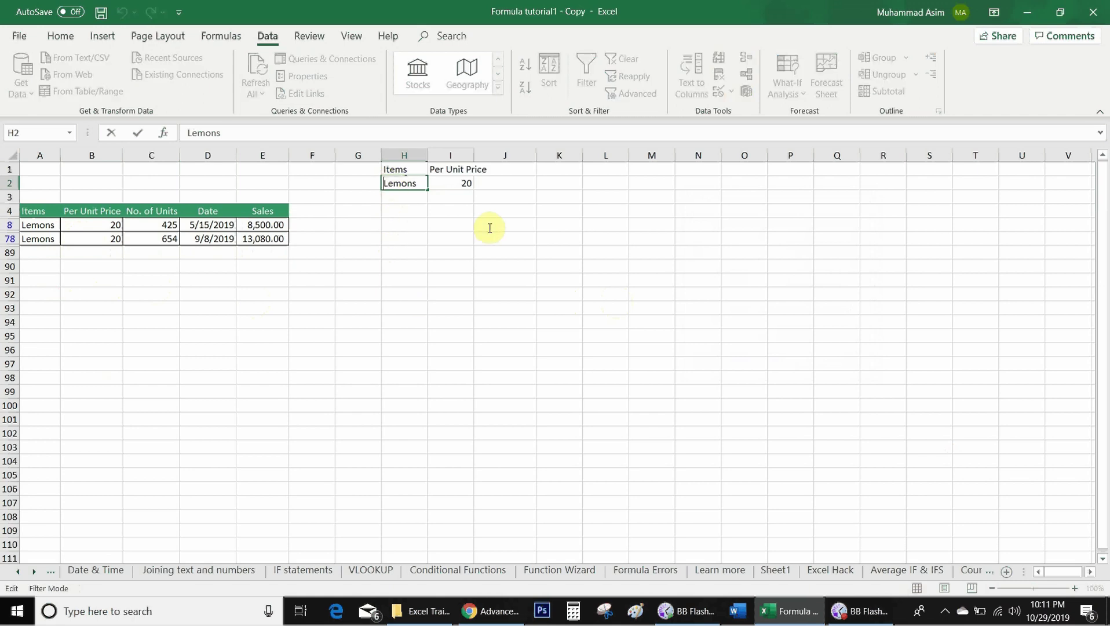
{"action": "type", "text": "<>"}
{"action": "key", "text": "Return"}
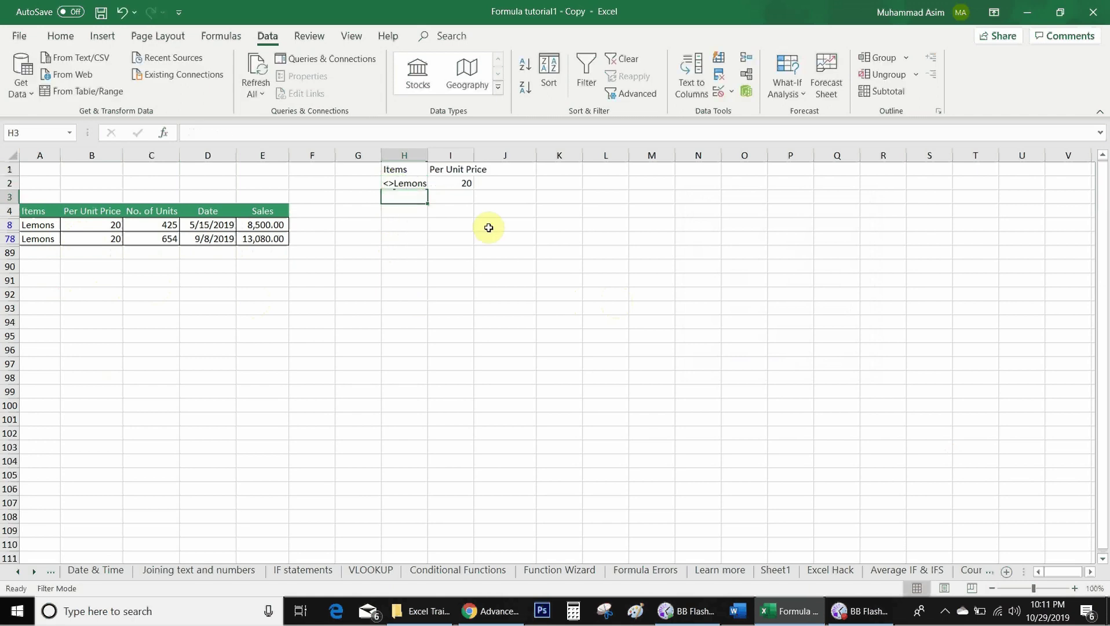
{"action": "left_click", "coordinate": [631, 93]}
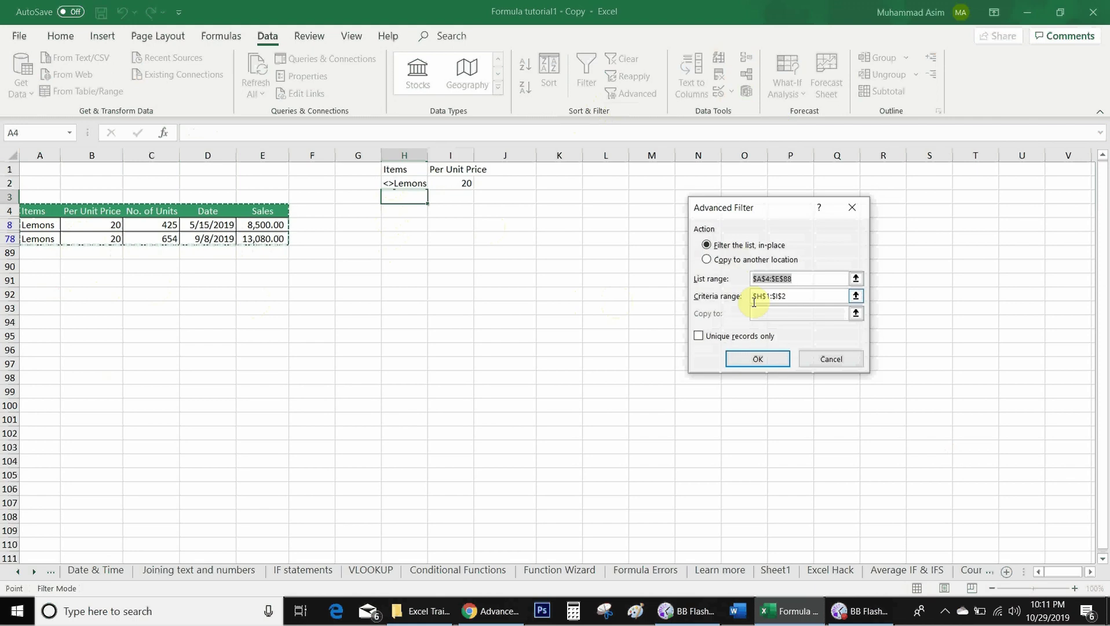
{"action": "left_click", "coordinate": [779, 296]}
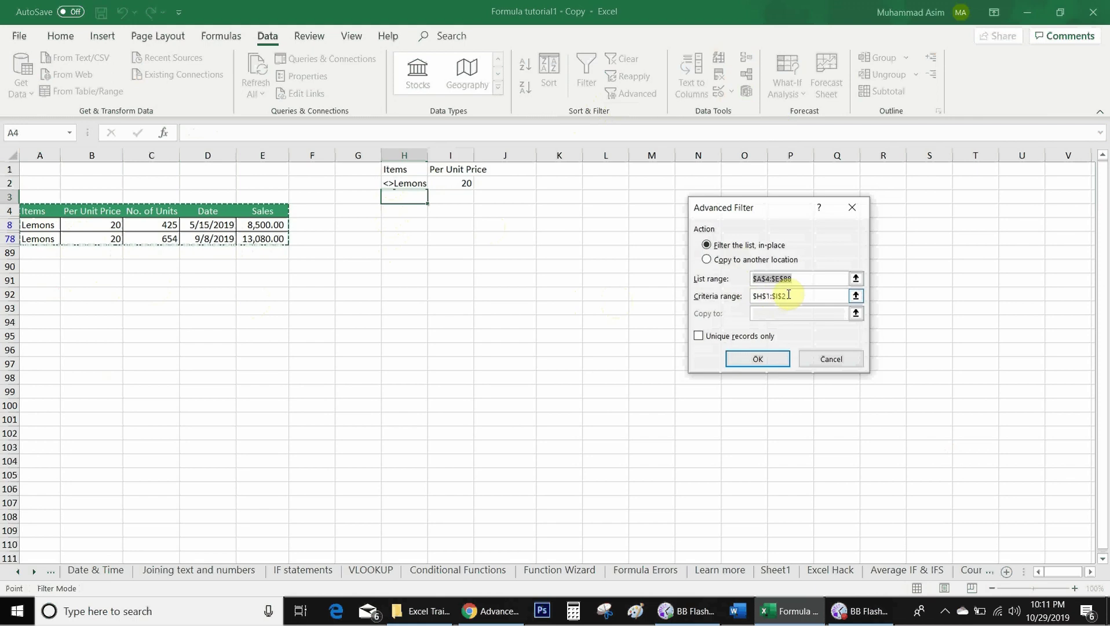
{"action": "left_click", "coordinate": [757, 360]}
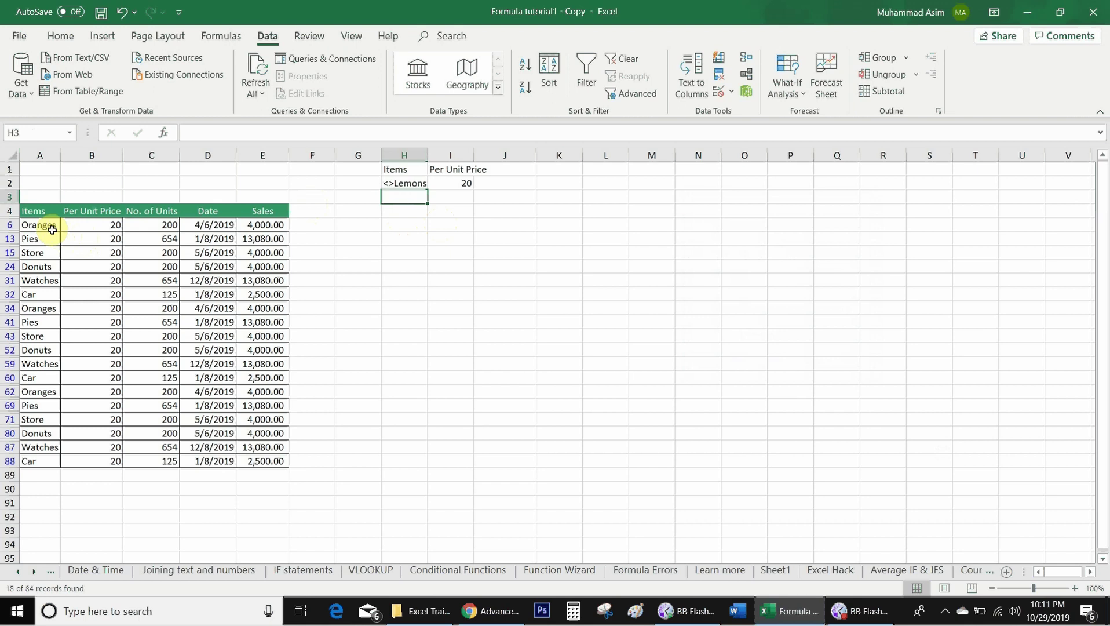
{"action": "left_click", "coordinate": [86, 237]}
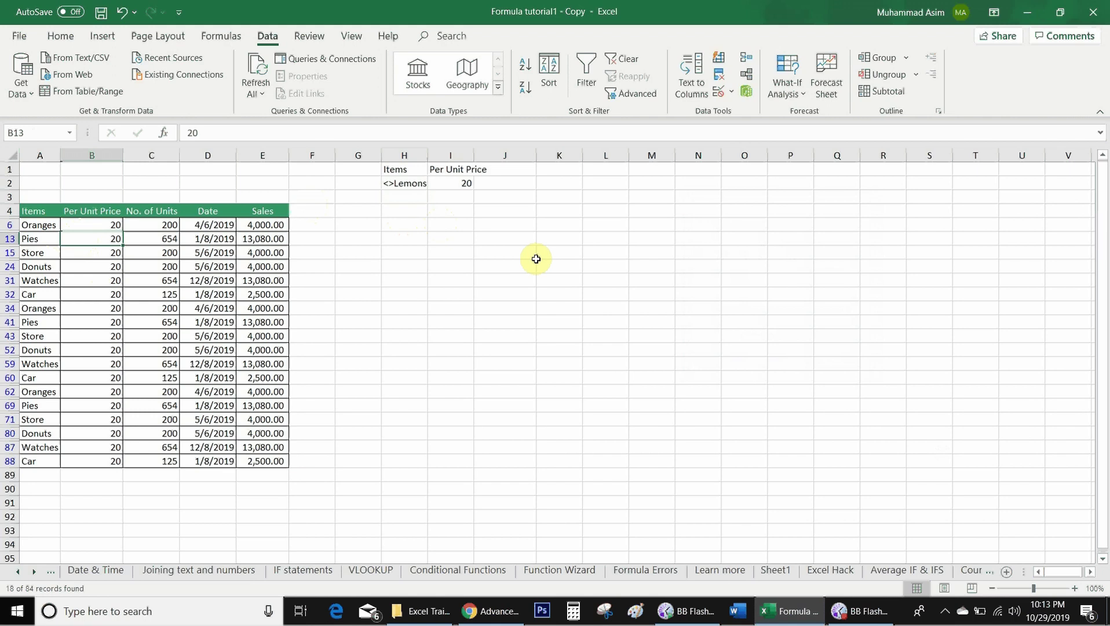
Step: Restore the H2 criterion to Lemons by removing the <> prefix
{"action": "double_click", "coordinate": [390, 183]}
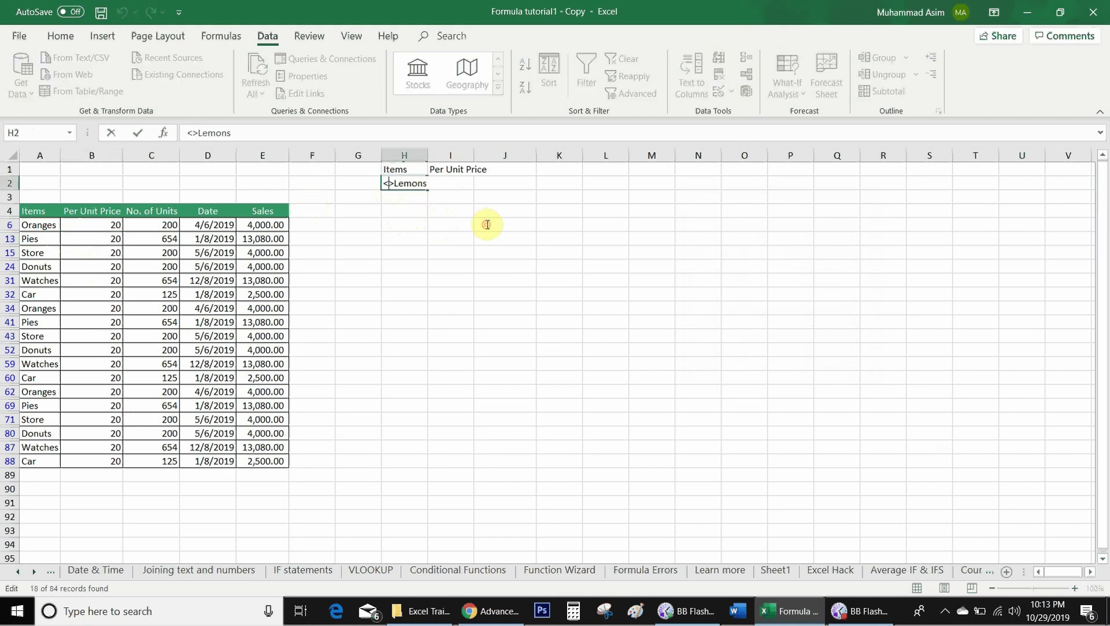
{"action": "key", "text": "Right"}
{"action": "key", "text": "shift+Home"}
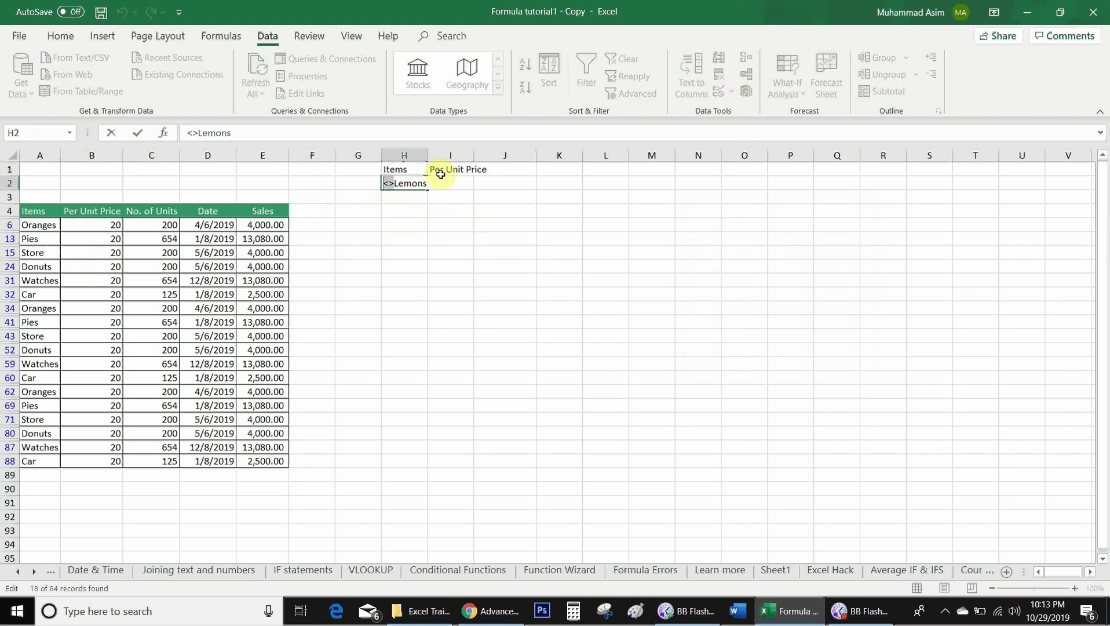
{"action": "key", "text": "BackSpace"}
{"action": "key", "text": "Return"}
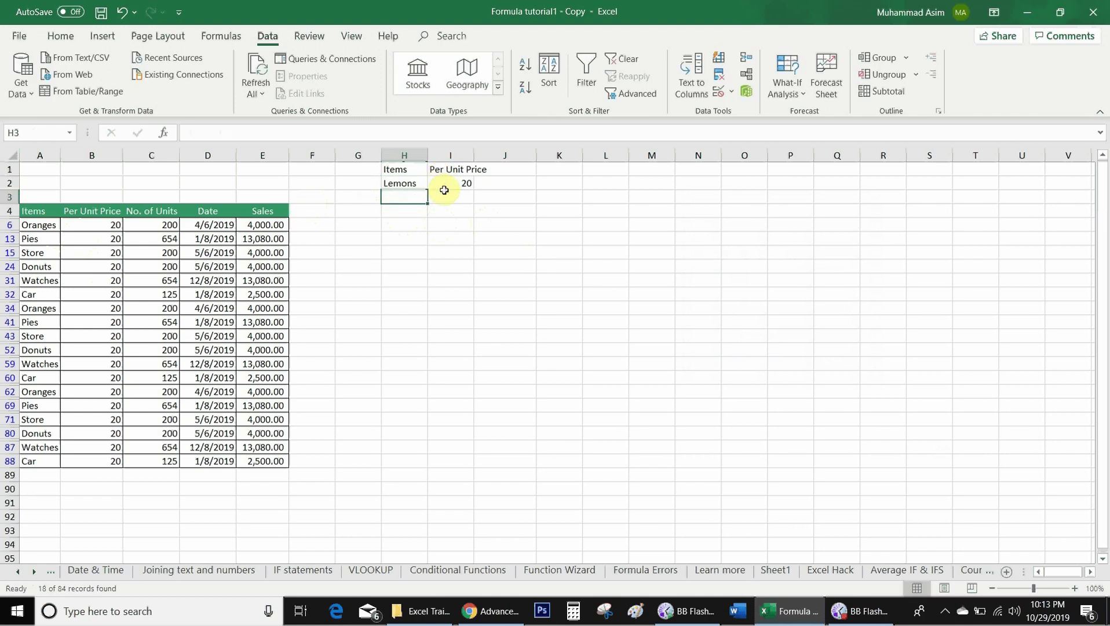
Step: Add Lemons at price 60 in row 3 and re-filter with criteria H1:I3, showing 4 rows
{"action": "type", "text": "L"}
{"action": "left_click", "coordinate": [444, 193]}
{"action": "type", "text": "60"}
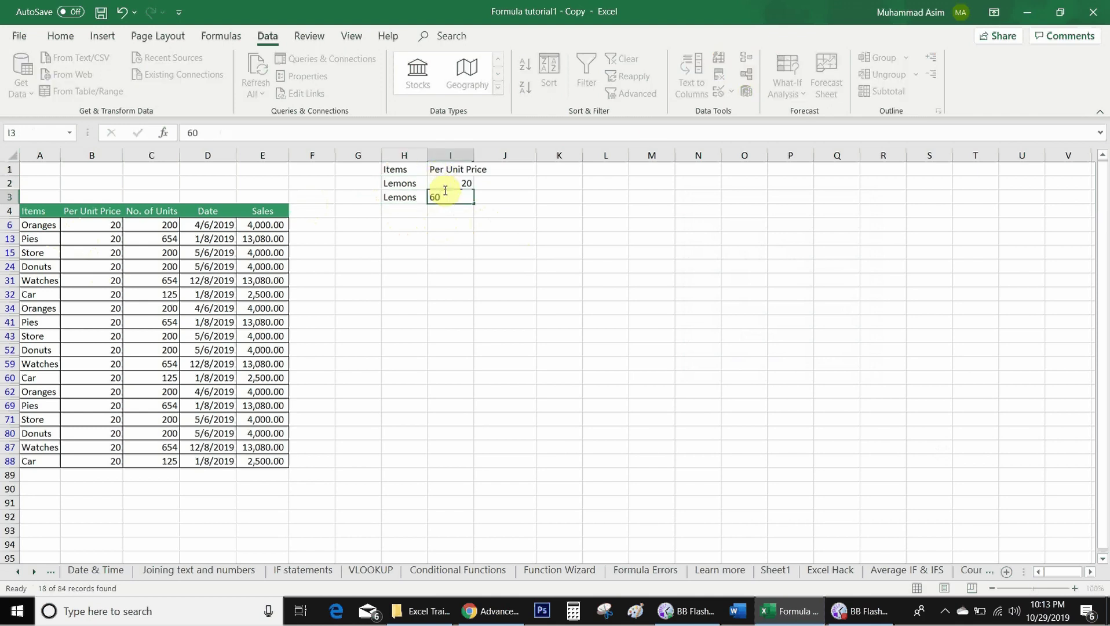
{"action": "left_click", "coordinate": [638, 92]}
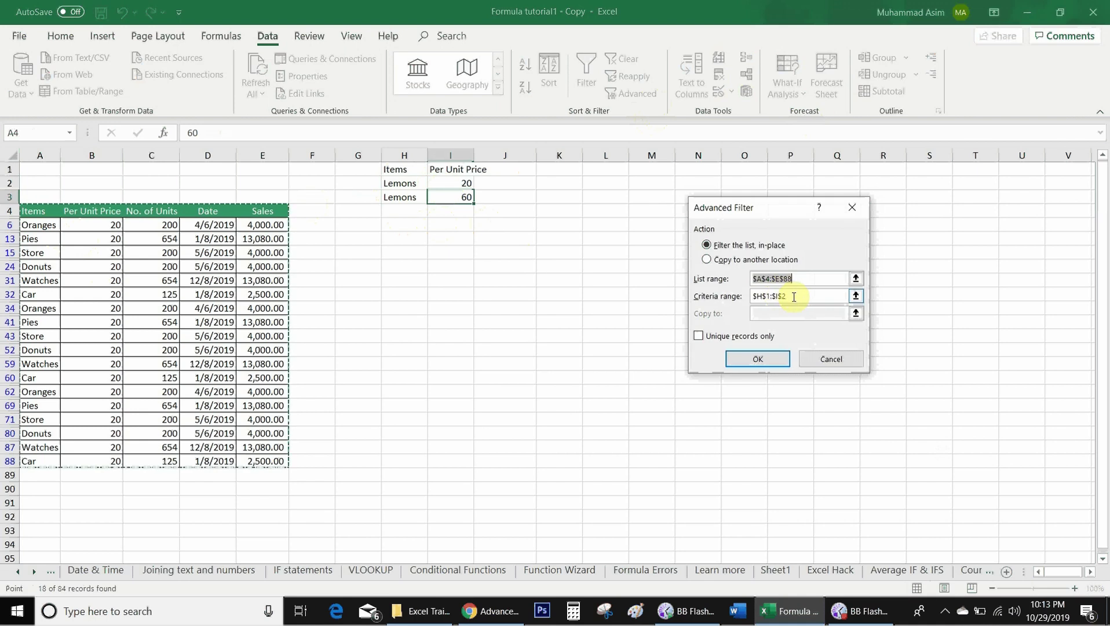
{"action": "left_click", "coordinate": [830, 294]}
{"action": "key", "text": "BackSpace"}
{"action": "type", "text": "3"}
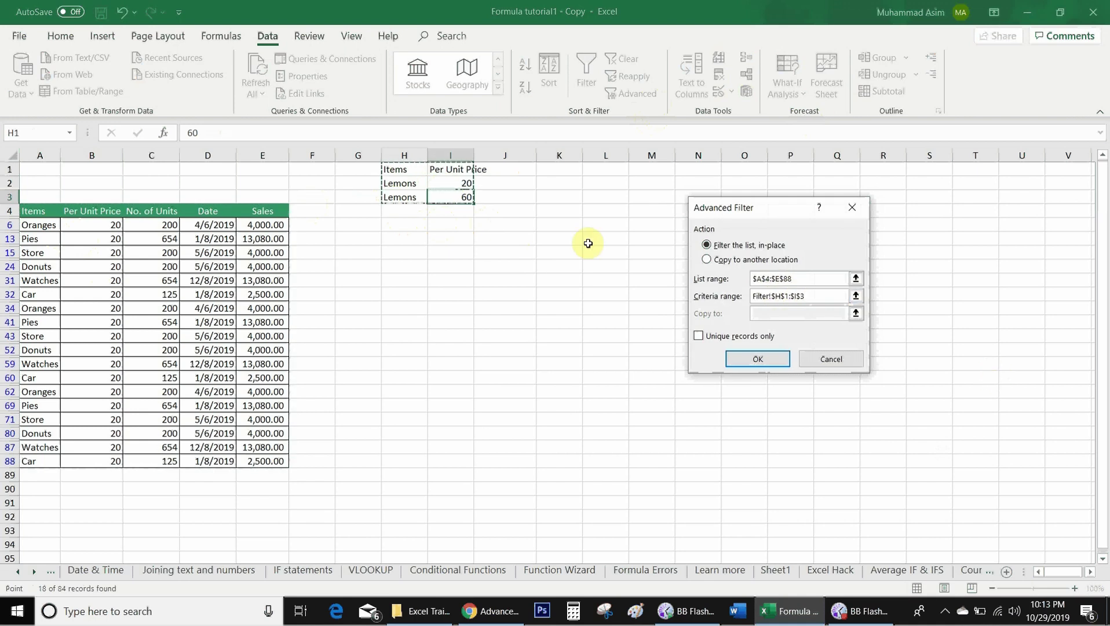
{"action": "left_click", "coordinate": [757, 359]}
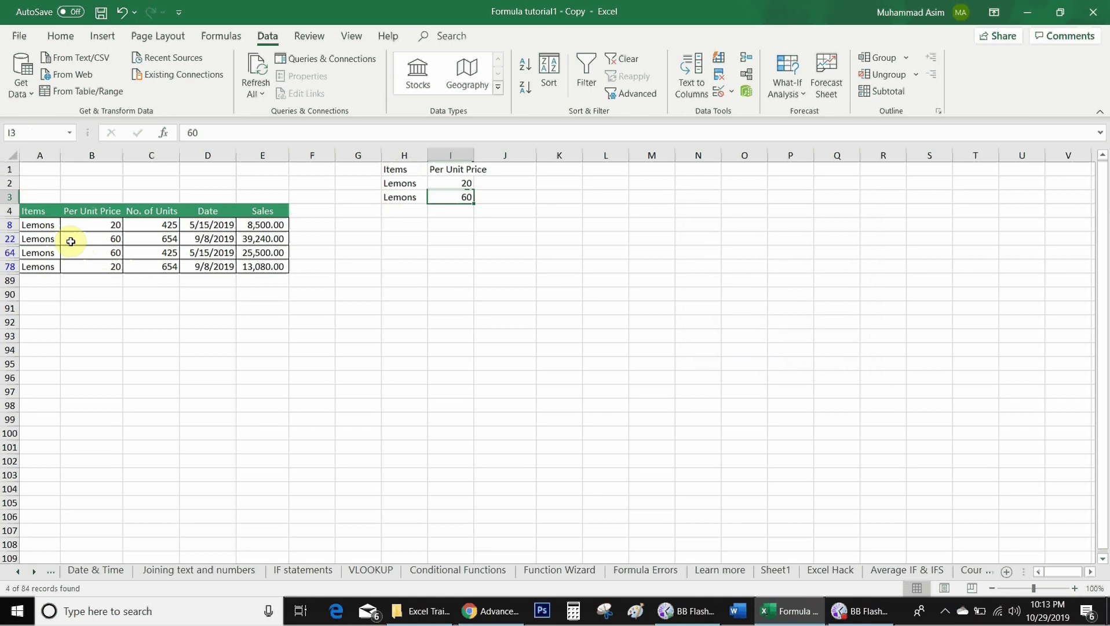
{"action": "left_click", "coordinate": [111, 302]}
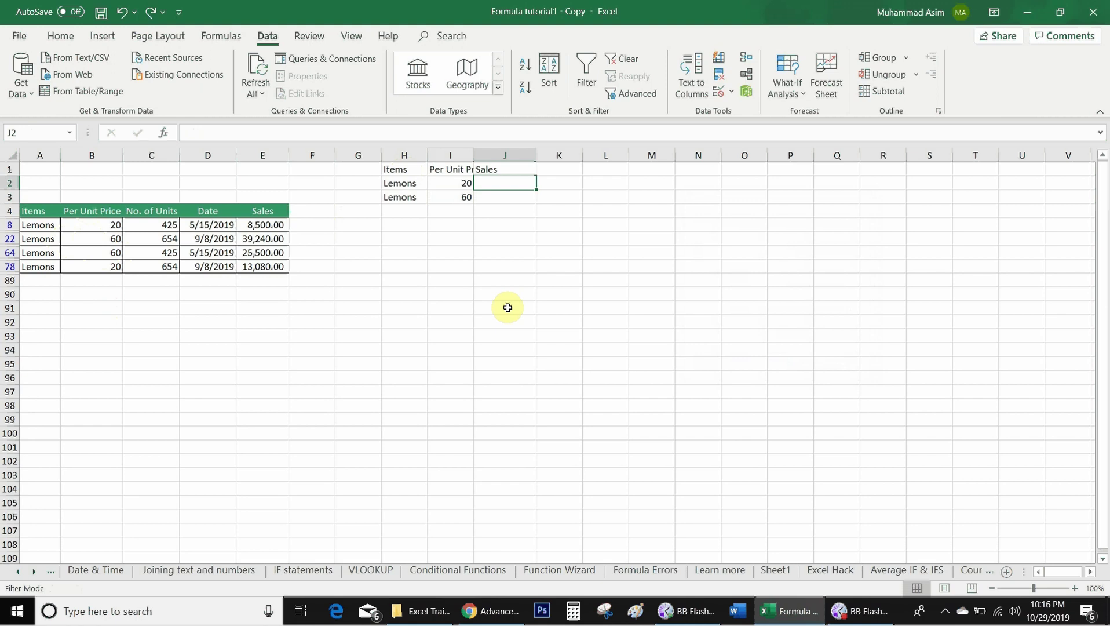
Step: Clear the Lemons criteria in H2:I3 and enter >10000 under the Sales heading in J2
{"action": "key", "text": "Left"}
{"action": "key", "text": "shift+Left"}
{"action": "key", "text": "shift+Down"}
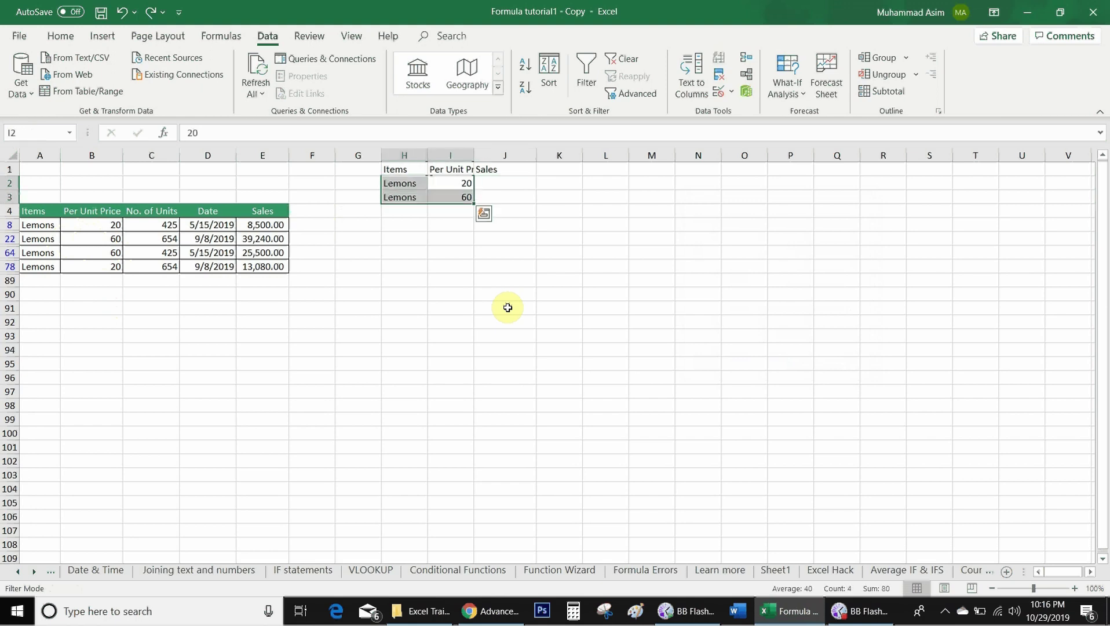
{"action": "key", "text": "Delete"}
{"action": "key", "text": "Down"}
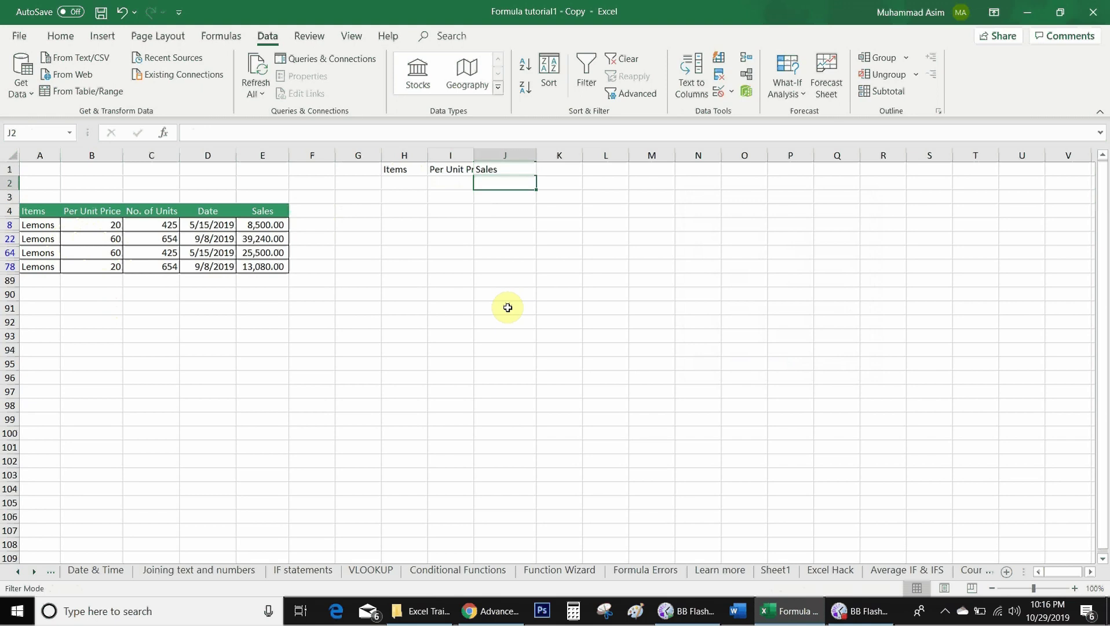
{"action": "type", "text": ">10000"}
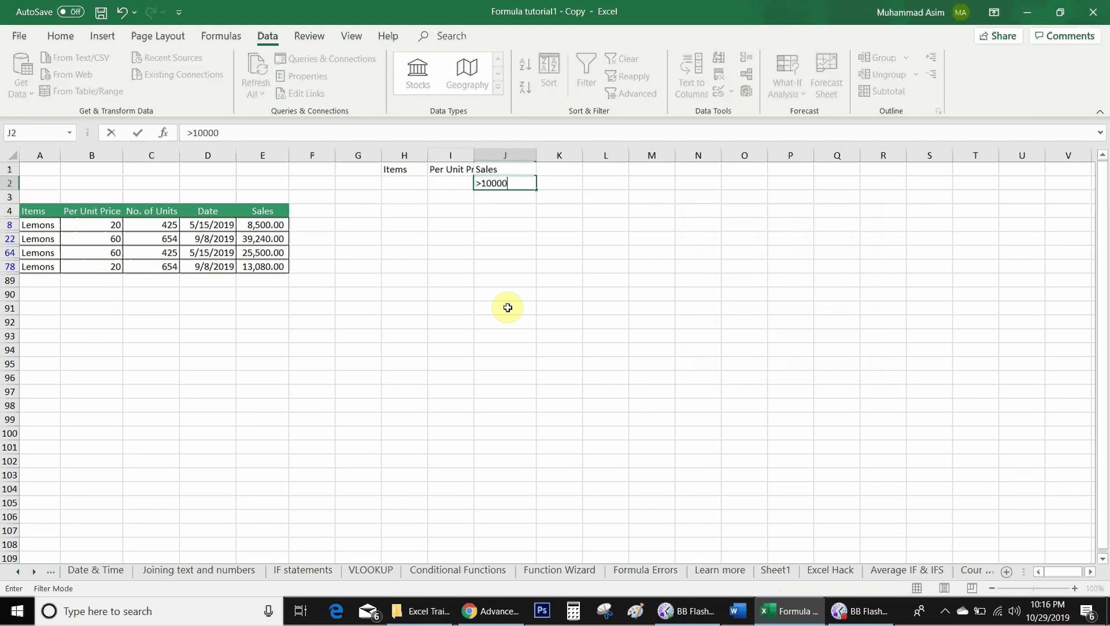
{"action": "key", "text": "ctrl+Return"}
Step: Advanced-filter with criteria range H1:J2, leaving 44 rows with sales above 10,000
{"action": "left_click", "coordinate": [637, 91]}
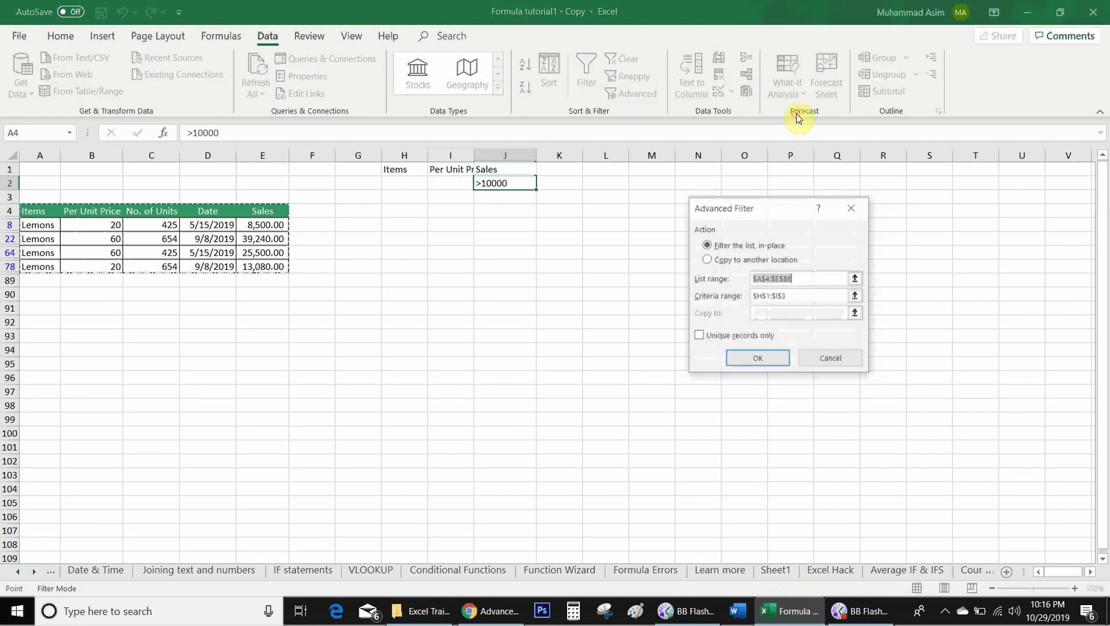
{"action": "left_click", "coordinate": [800, 296]}
{"action": "left_click_drag", "start_coordinate": [404, 168], "coordinate": [505, 183]}
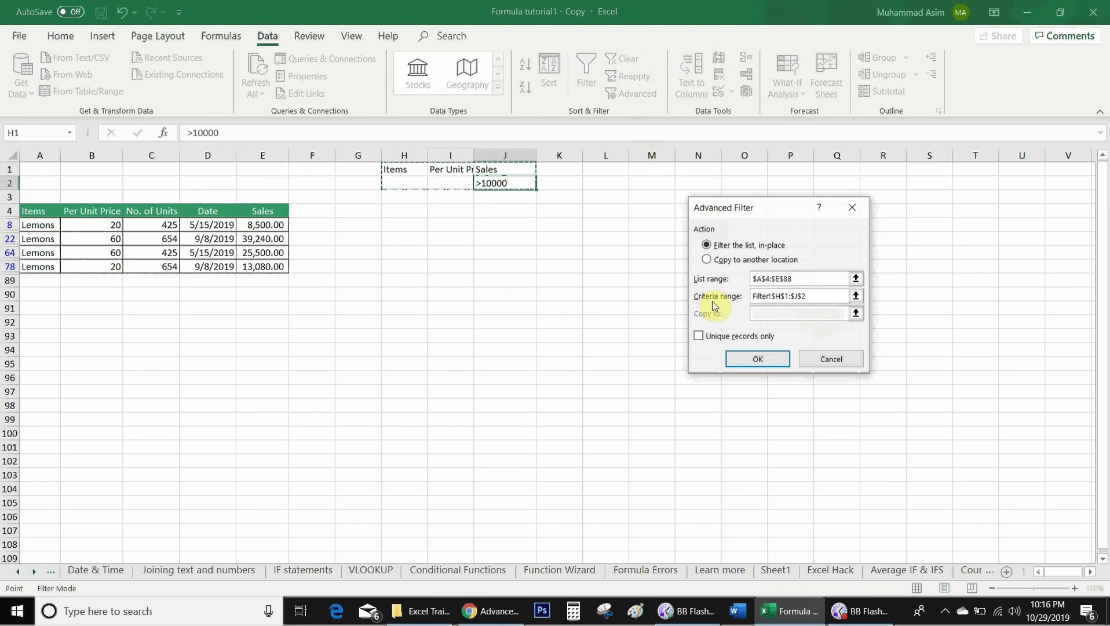
{"action": "left_click", "coordinate": [758, 359]}
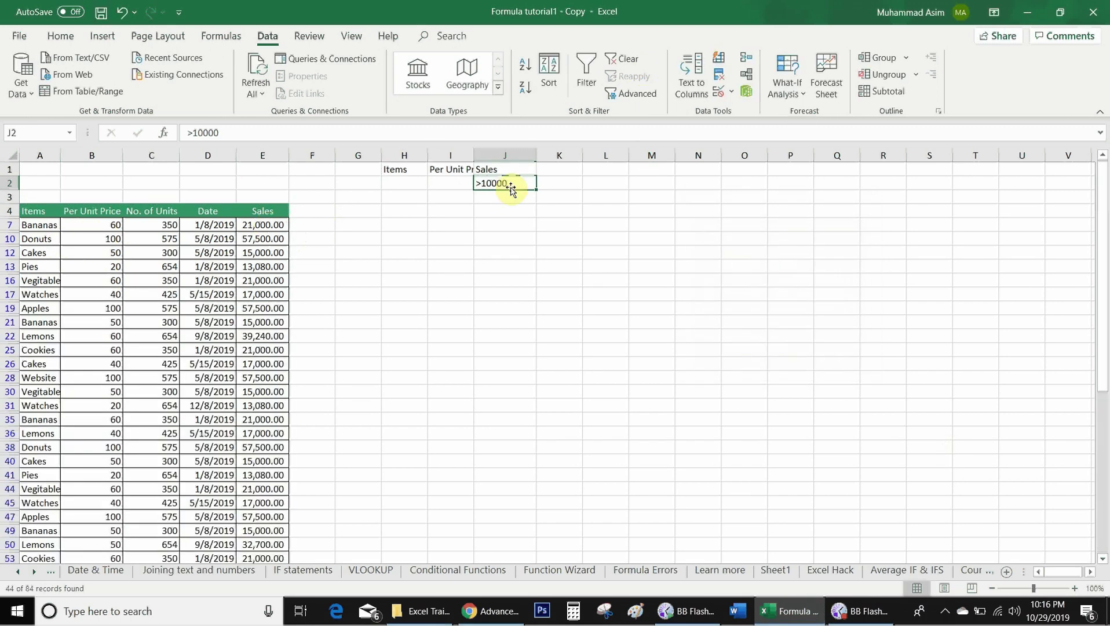
{"action": "left_click", "coordinate": [258, 223]}
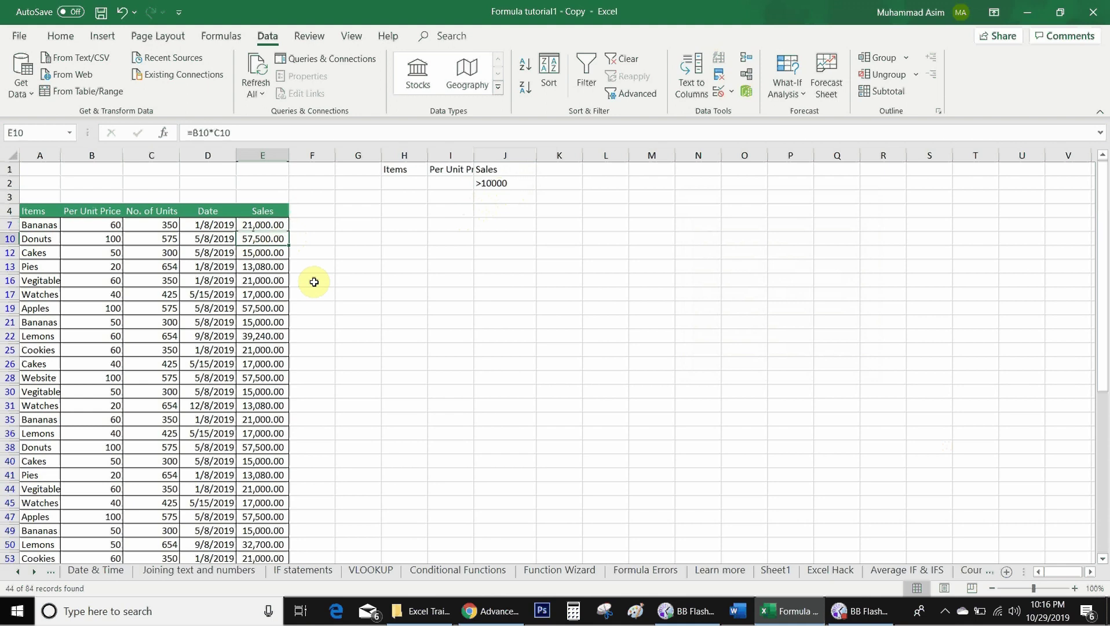
Step: Add a second Sales heading in K1 with the criterion <50000 in K2
{"action": "key", "text": "ctrl+Down"}
{"action": "key", "text": "ctrl+Up"}
{"action": "key", "text": "ctrl+Up"}
{"action": "key", "text": "Right"}
{"action": "key", "text": "Right"}
{"action": "key", "text": "Right"}
{"action": "key", "text": "Right"}
{"action": "key", "text": "Right"}
{"action": "key", "text": "Right"}
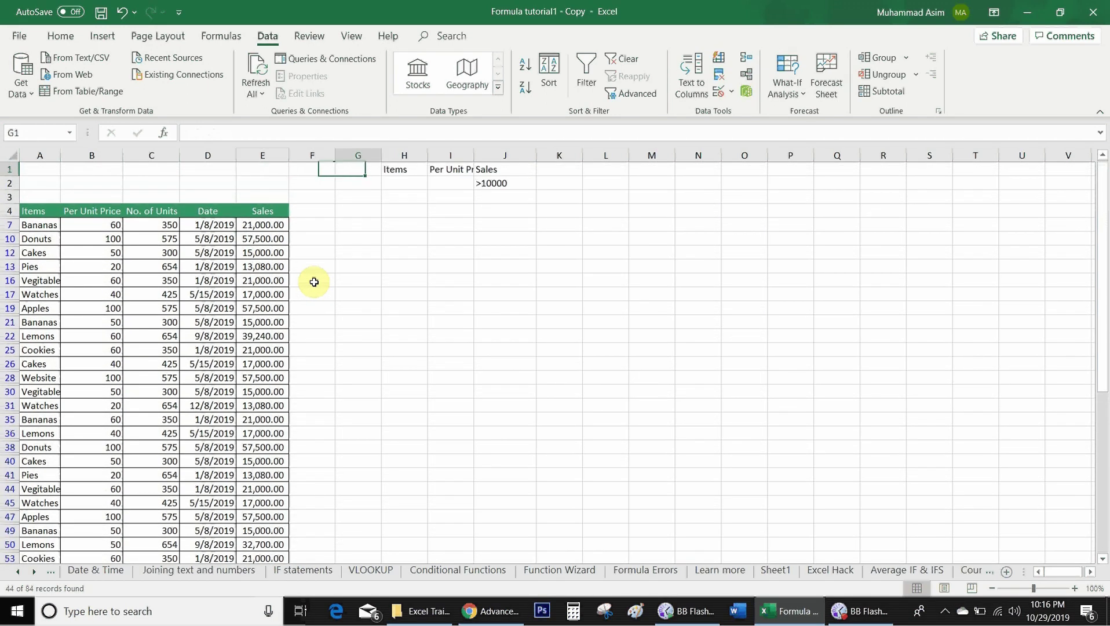
{"action": "type", "text": "Sales"}
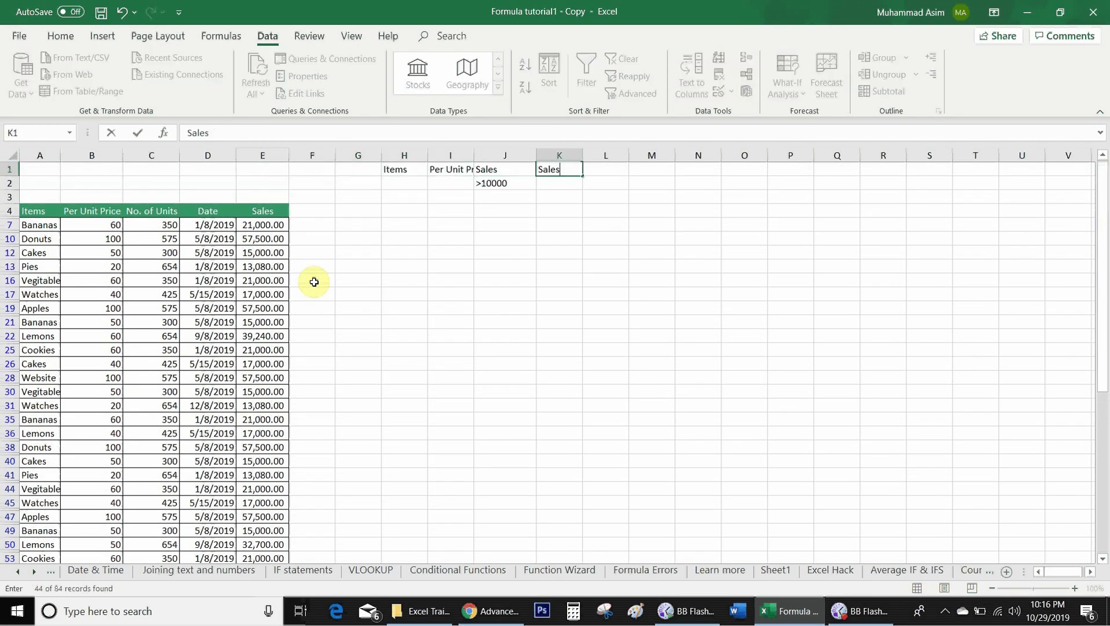
{"action": "key", "text": "Return"}
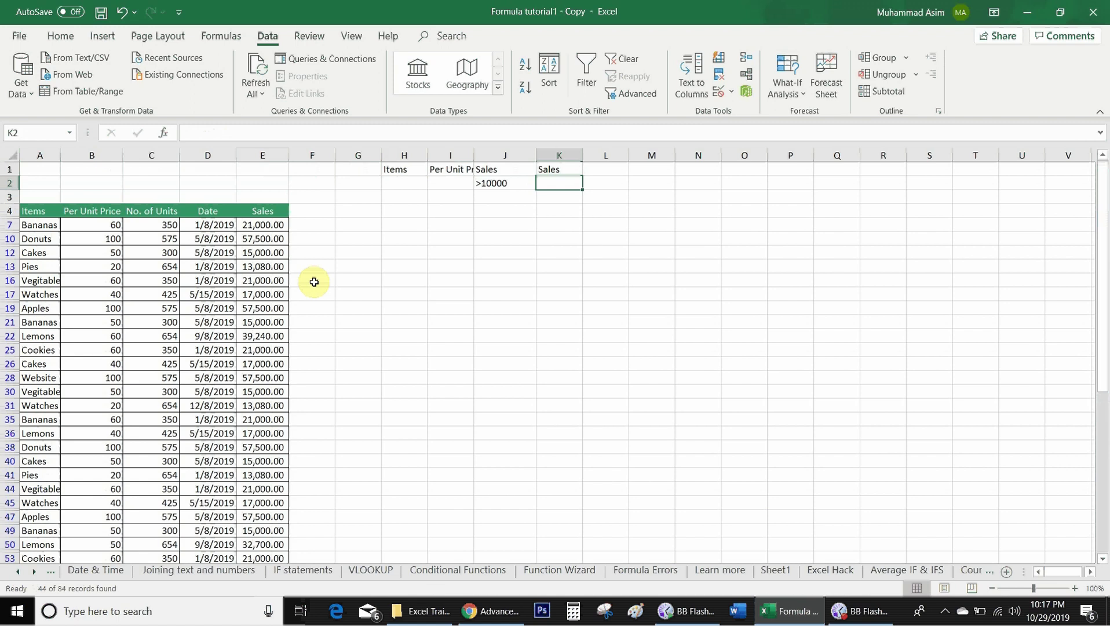
{"action": "type", "text": "<50000"}
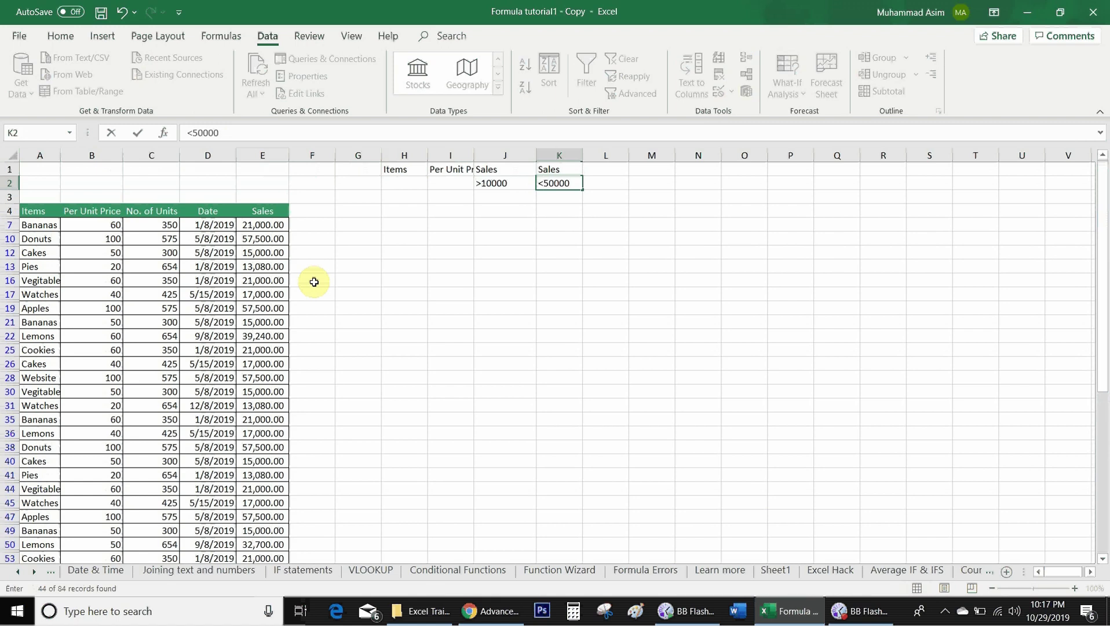
Step: Re-run the Advanced Filter with criteria range H1:K2, leaving 35 of 84 records
{"action": "left_click", "coordinate": [631, 93]}
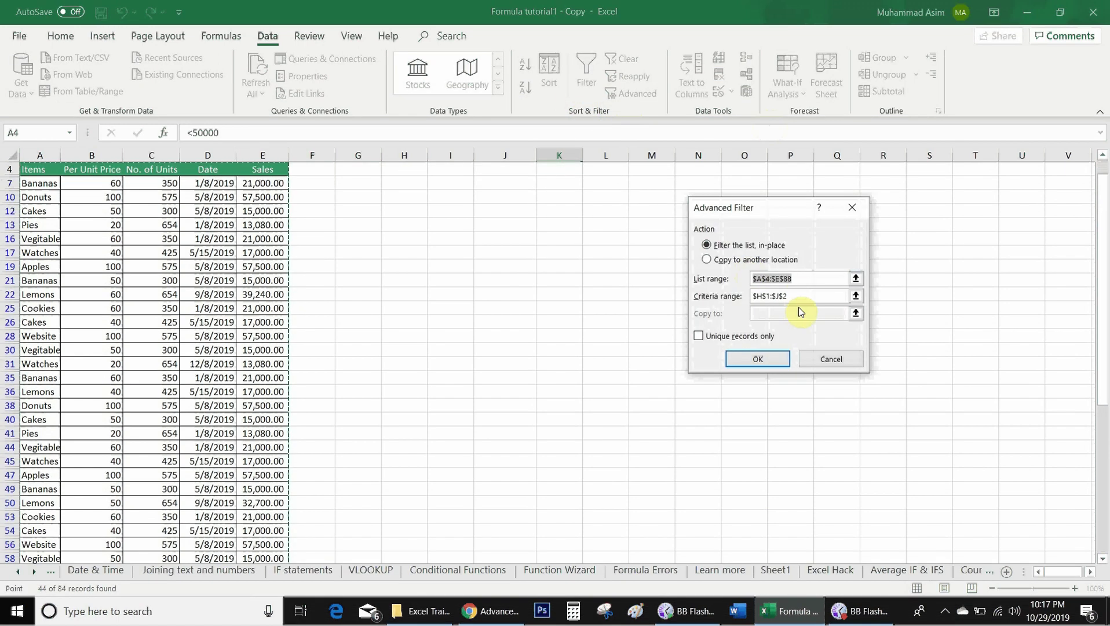
{"action": "left_click", "coordinate": [800, 296]}
{"action": "scroll", "coordinate": [998, 366], "scroll_direction": "up", "scroll_amount": 1}
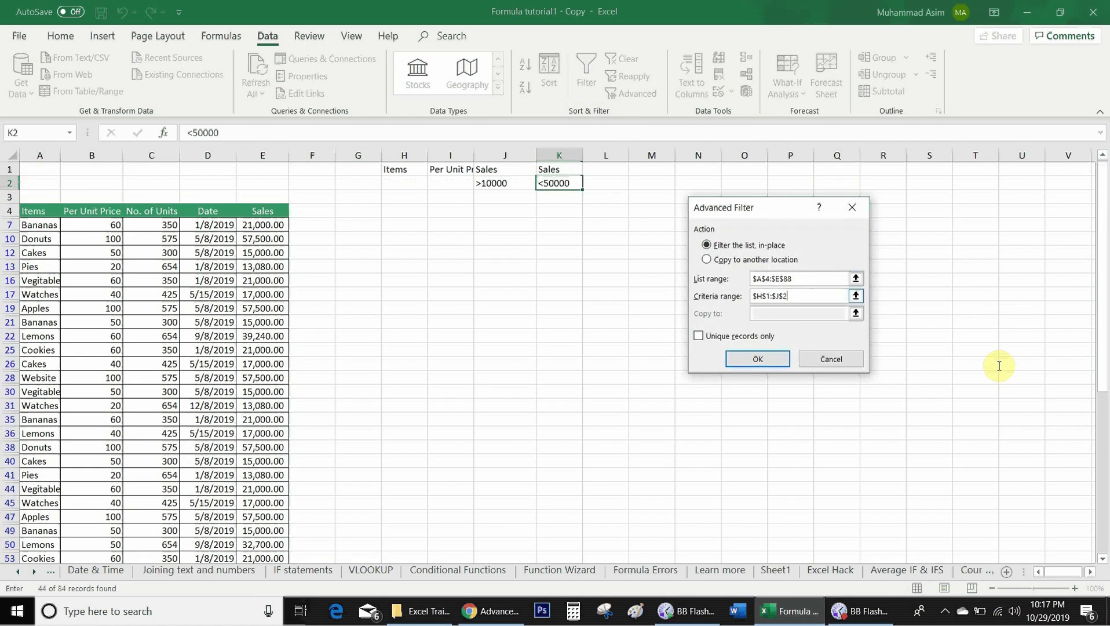
{"action": "left_click", "coordinate": [753, 356]}
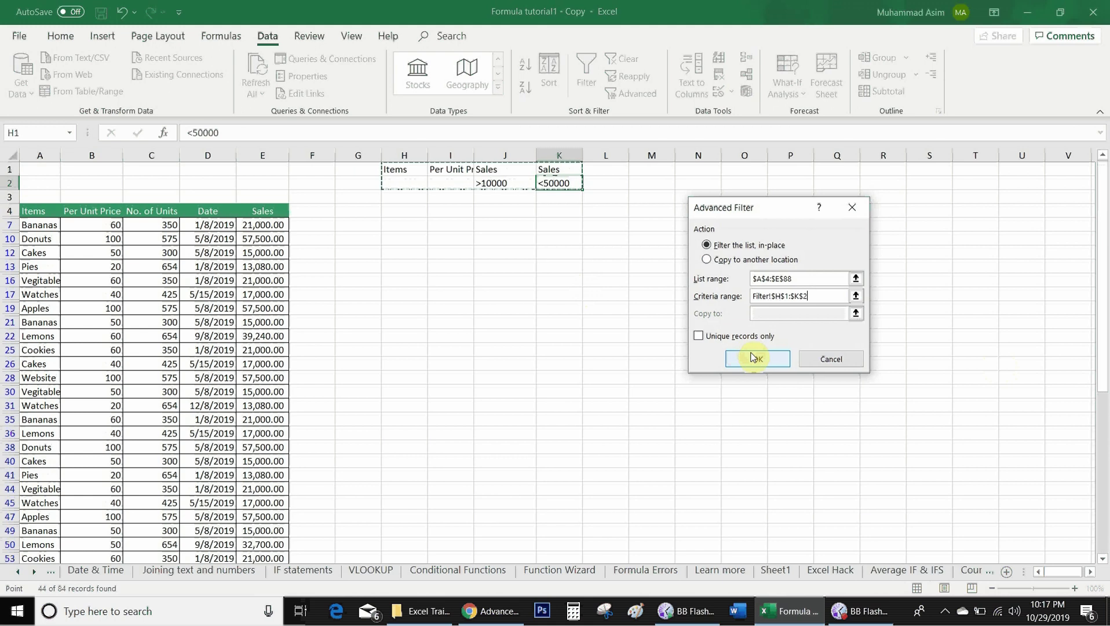
{"action": "left_click", "coordinate": [279, 226]}
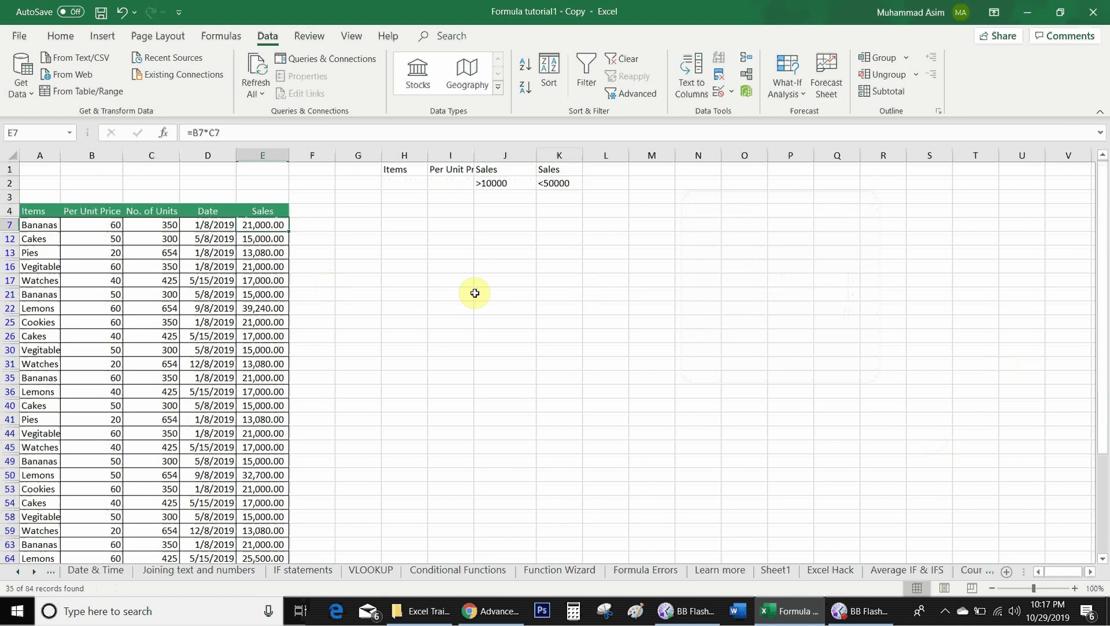
Step: Enter a Per Unit Price criterion of 20 in I2 and re-apply the Advanced Filter
{"action": "left_click", "coordinate": [463, 180]}
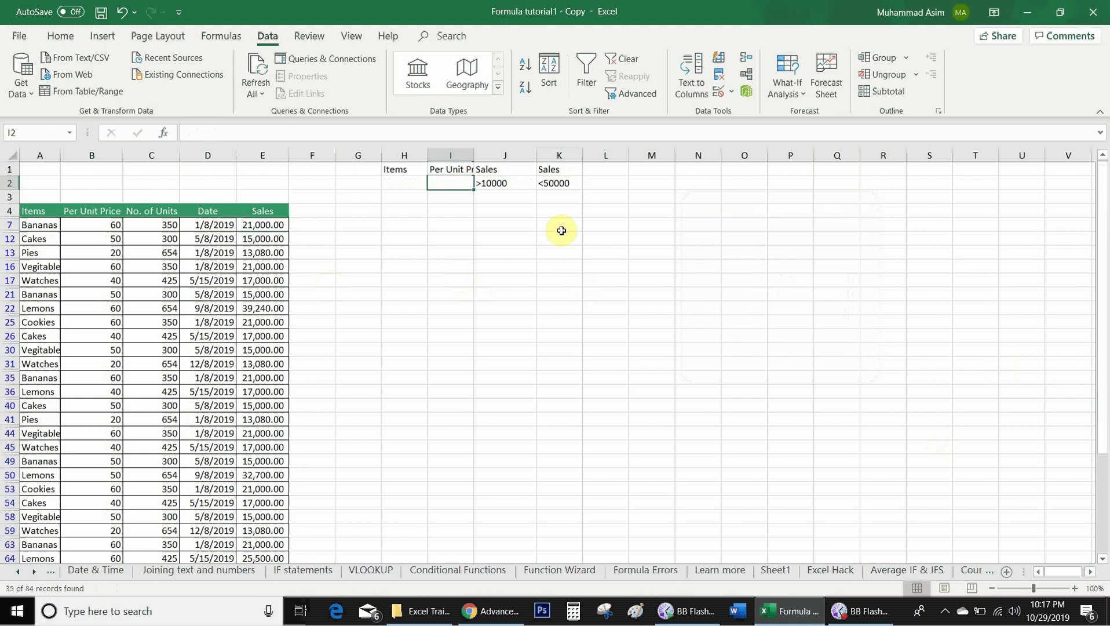
{"action": "type", "text": "20"}
{"action": "key", "text": "ctrl+Return"}
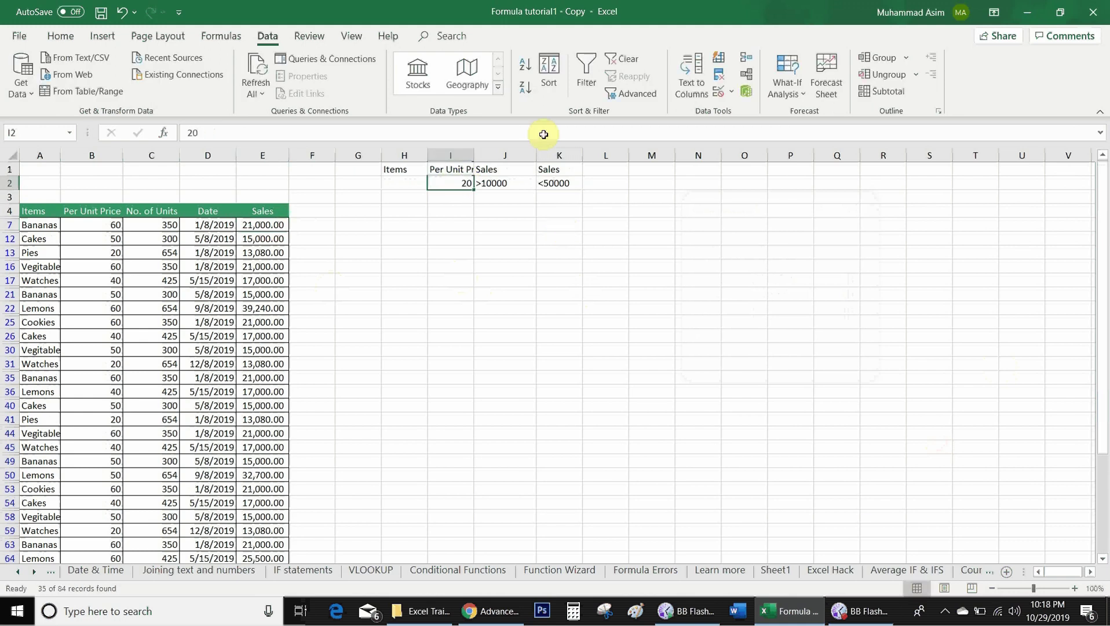
{"action": "left_click", "coordinate": [629, 93]}
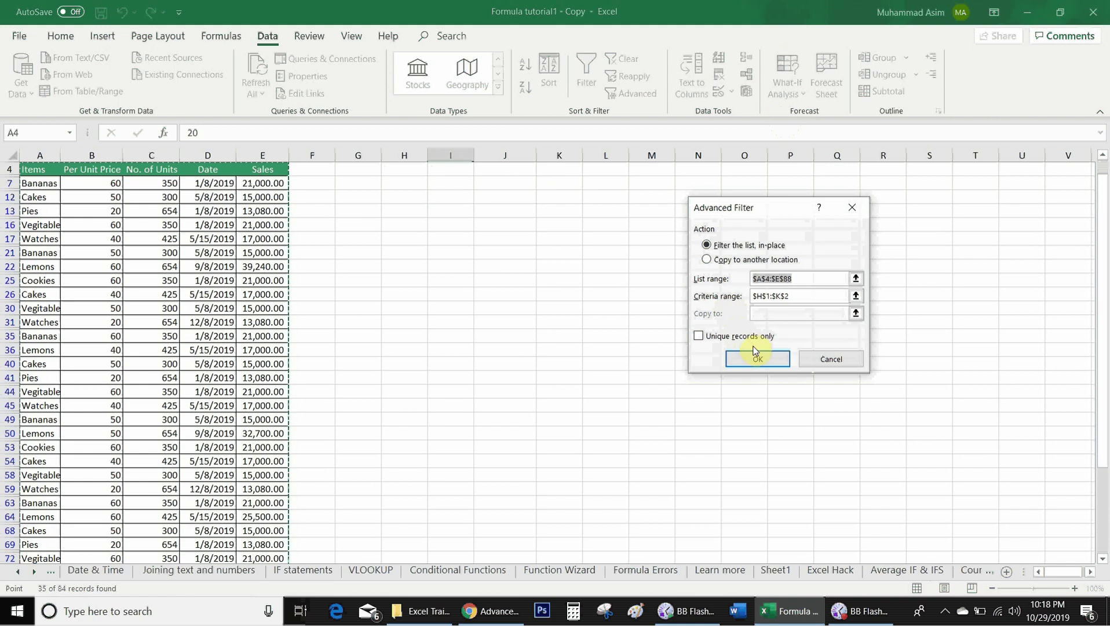
{"action": "left_click", "coordinate": [756, 358]}
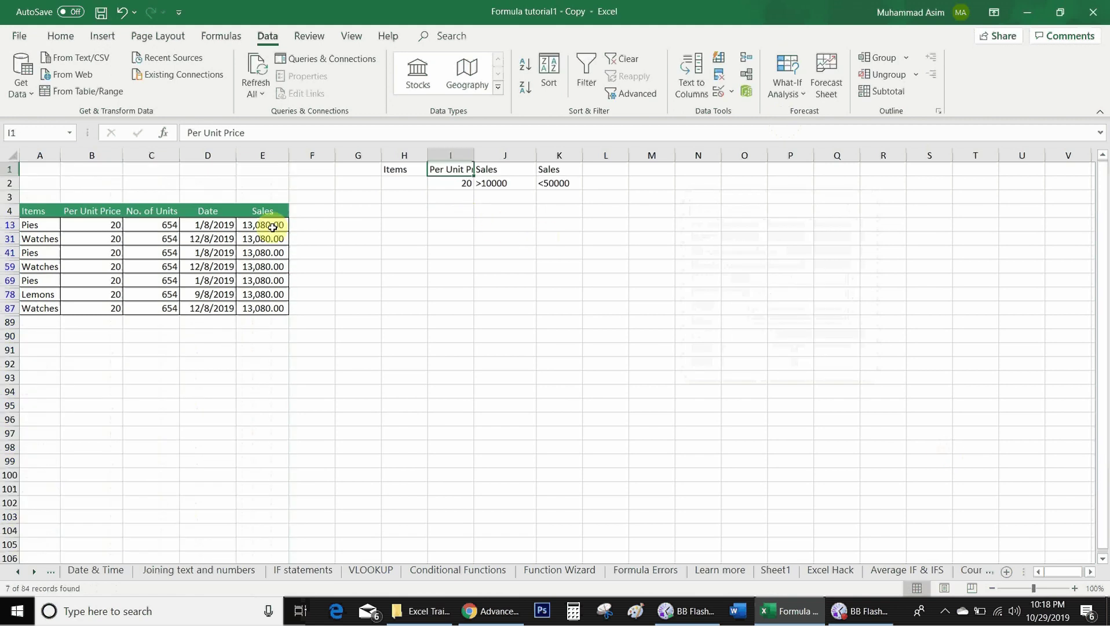
{"action": "left_click", "coordinate": [252, 226]}
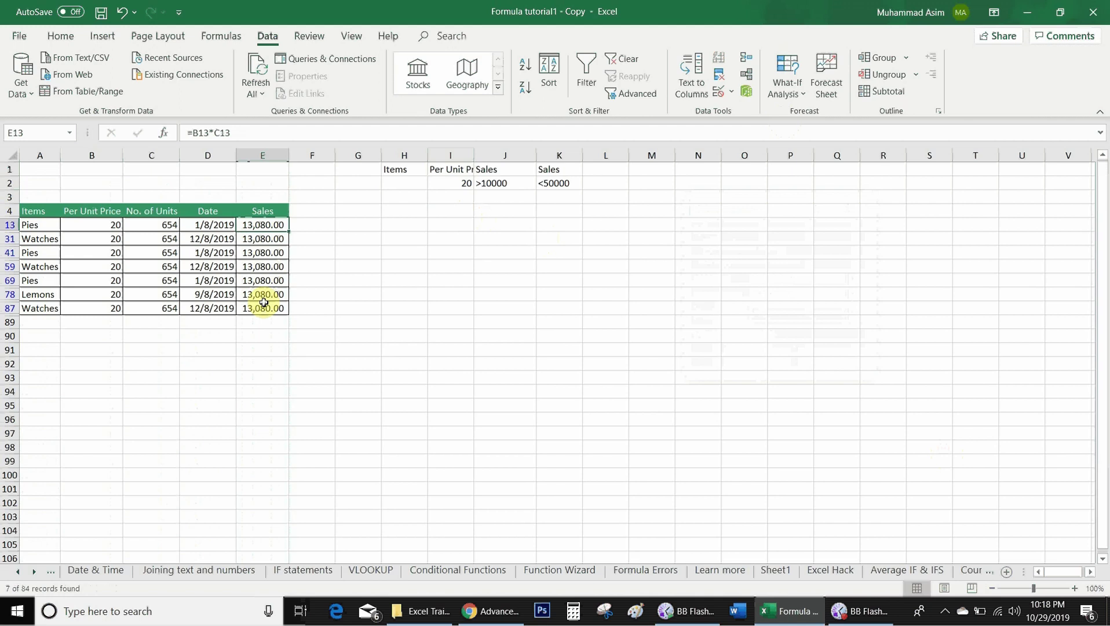
{"action": "left_click", "coordinate": [112, 238]}
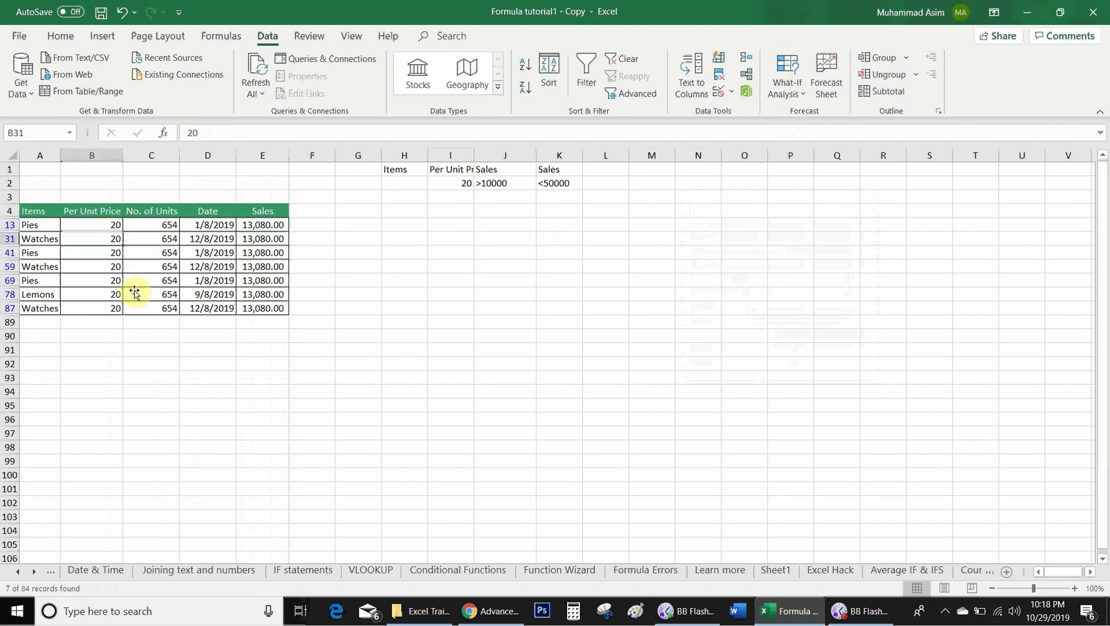
Step: Add Watches as the item criterion in H2 and re-run the Advanced Filter
{"action": "left_click", "coordinate": [411, 183]}
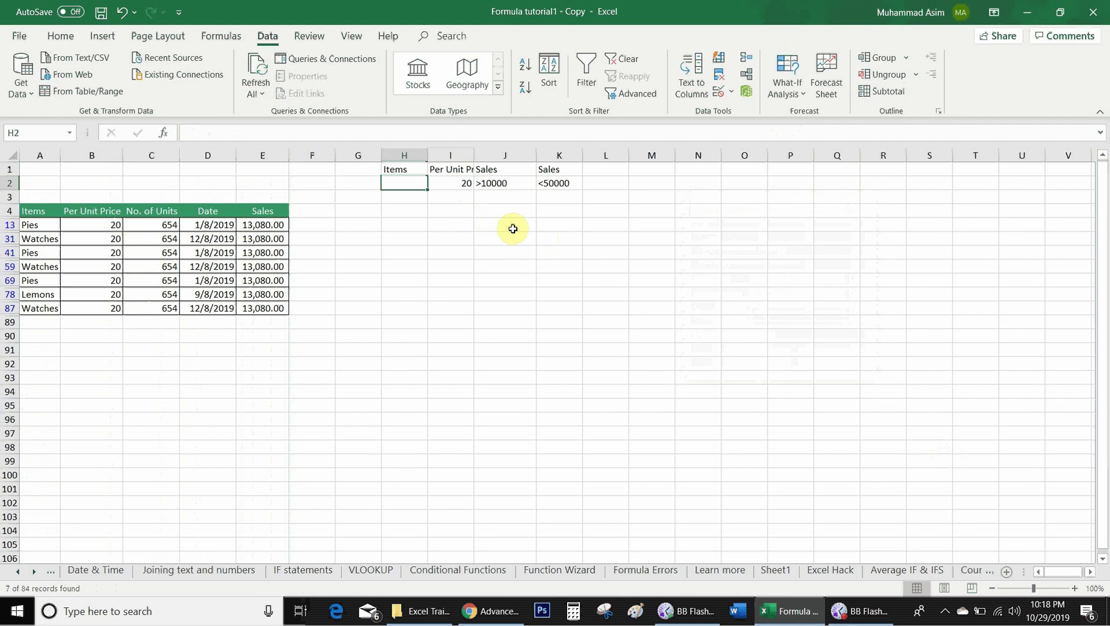
{"action": "type", "text": "Watches"}
{"action": "key", "text": "Up"}
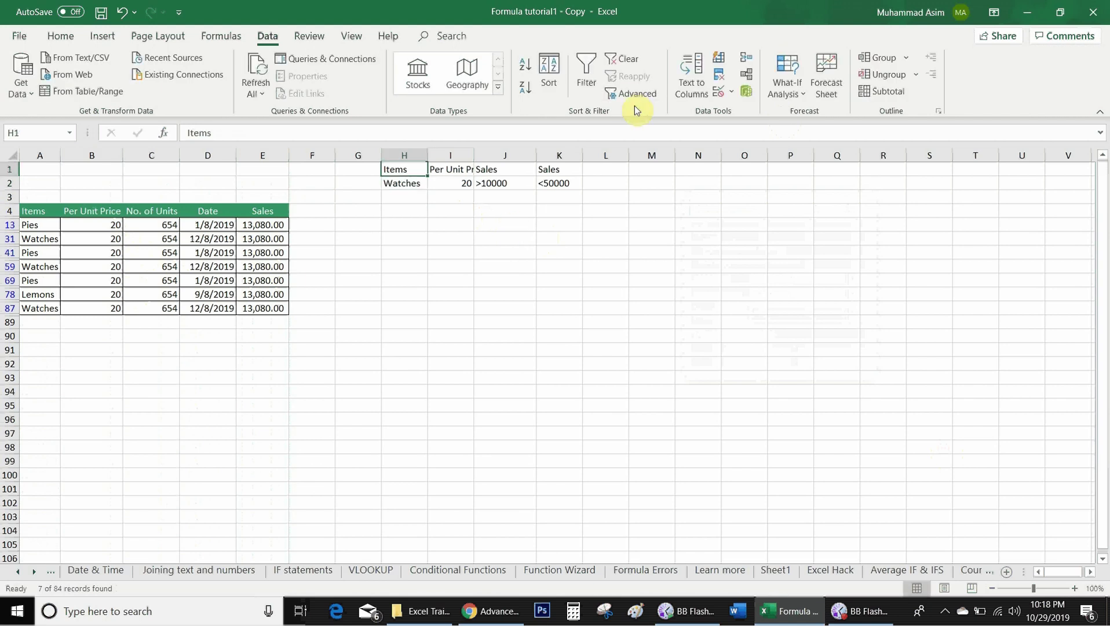
{"action": "left_click", "coordinate": [631, 95]}
{"action": "left_click", "coordinate": [777, 360]}
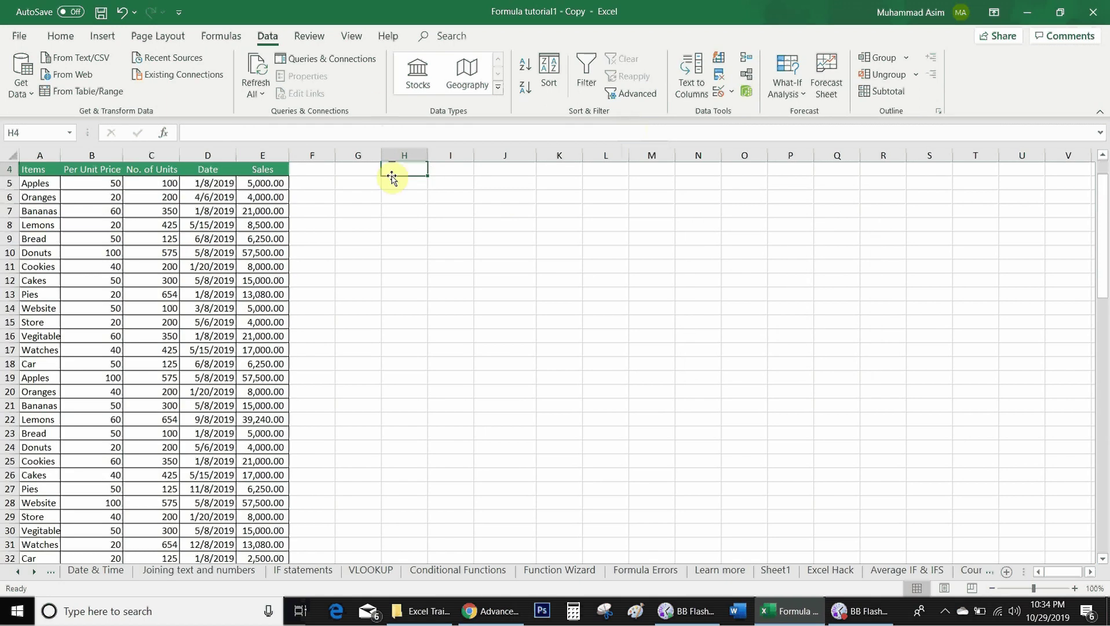
Step: Start an Advanced Filter with the Per Unit Price column B4:B36 as the list range
{"action": "left_click", "coordinate": [107, 183]}
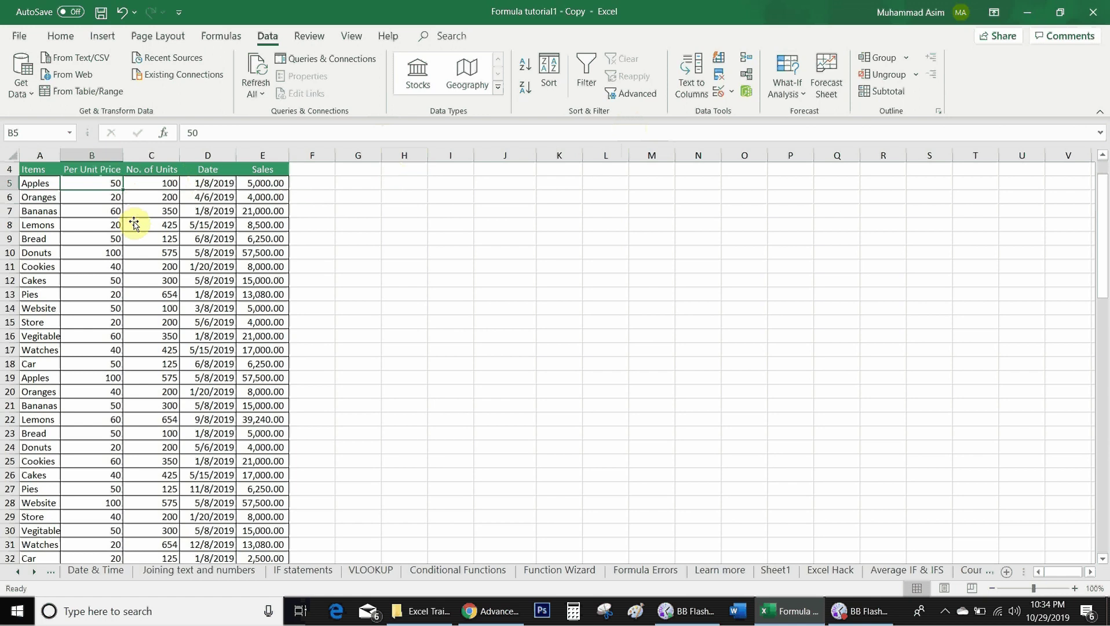
{"action": "left_click", "coordinate": [630, 93]}
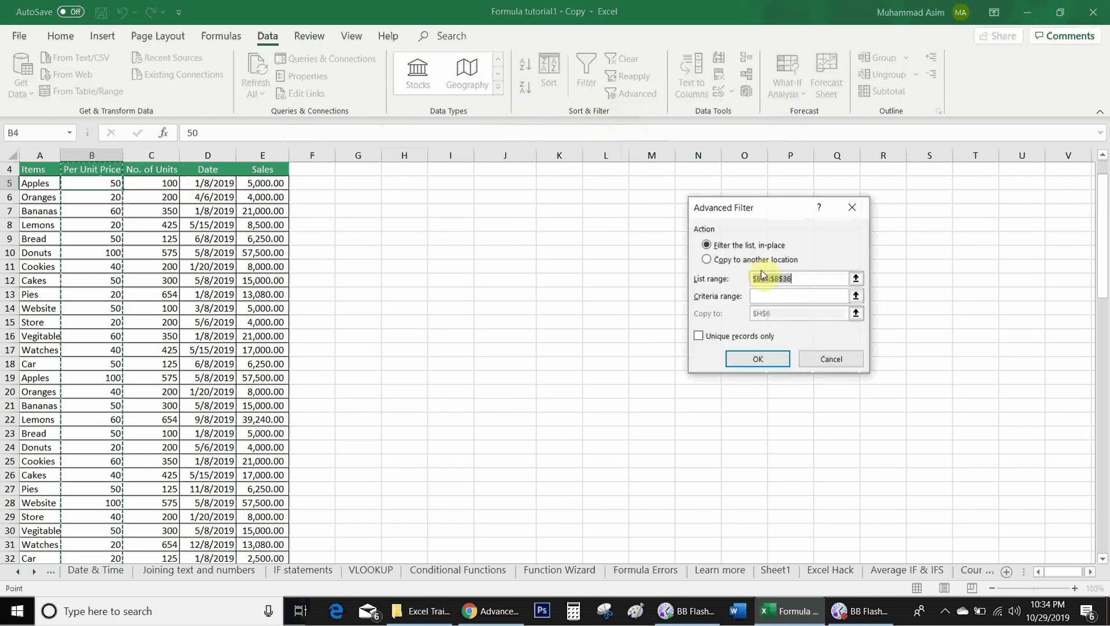
{"action": "left_click", "coordinate": [811, 278]}
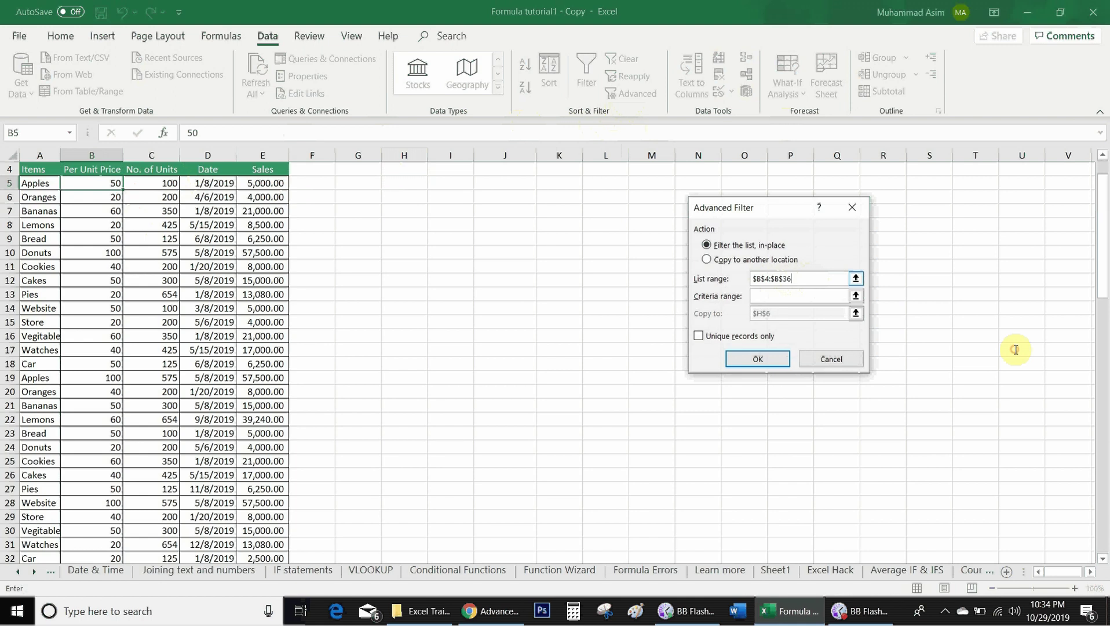
{"action": "left_click", "coordinate": [90, 169]}
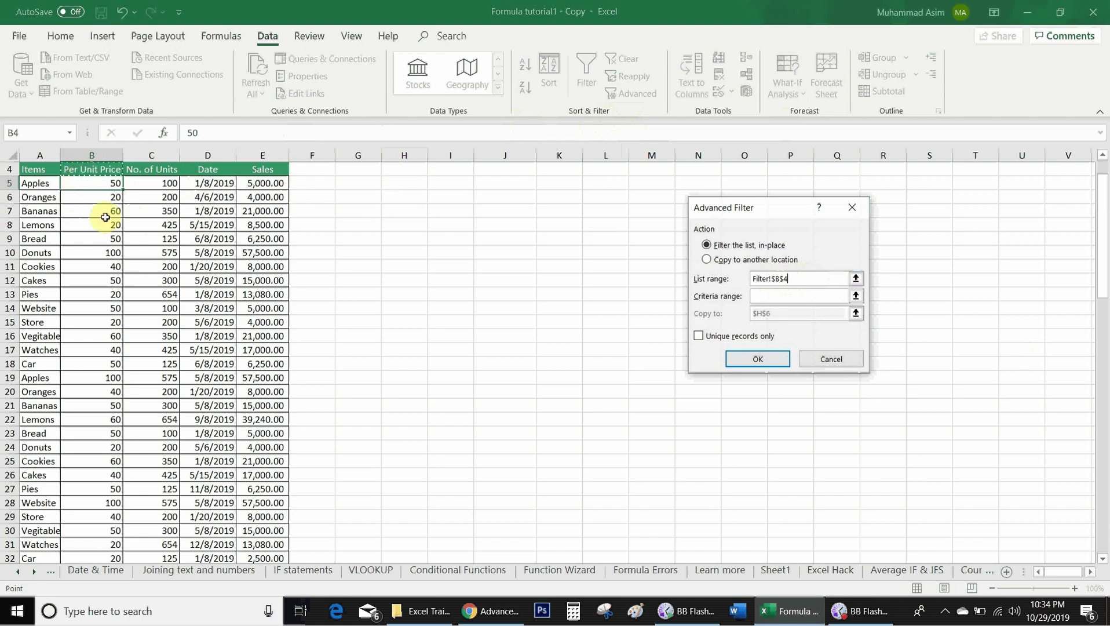
{"action": "key", "text": "ctrl+shift+Down"}
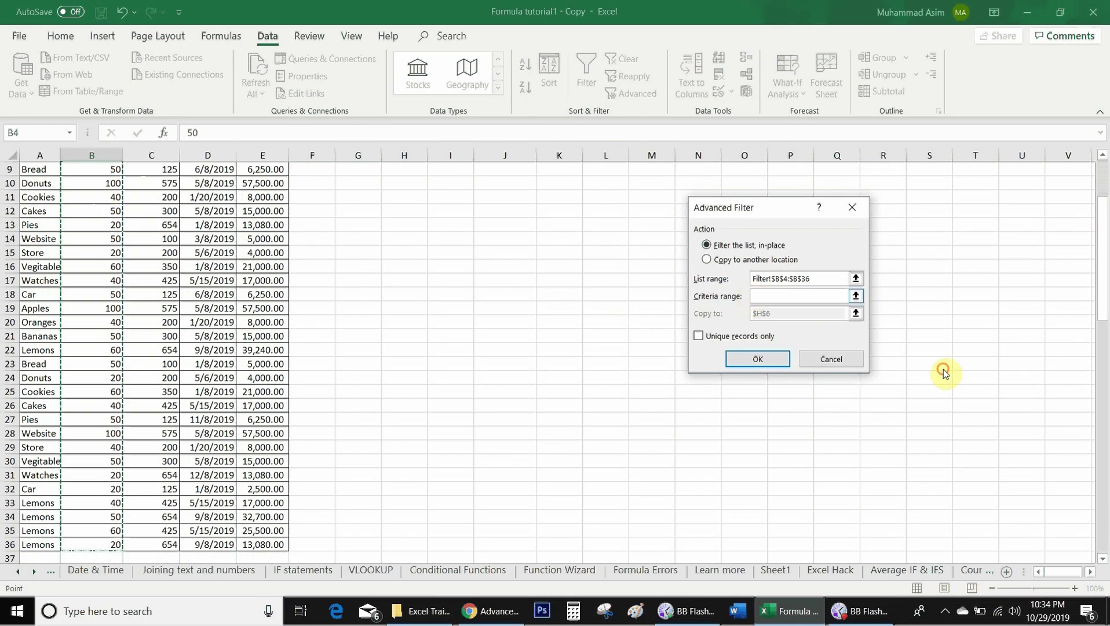
{"action": "key", "text": "Tab"}
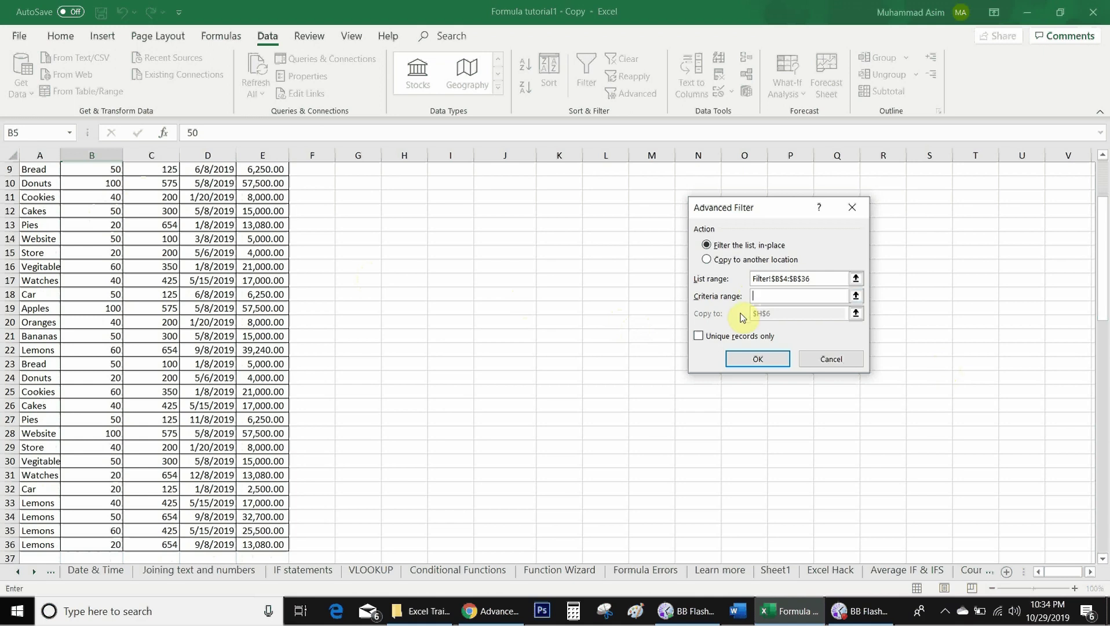
Step: Copy unique records only to another location starting at cell H7
{"action": "left_click", "coordinate": [698, 336]}
{"action": "left_click", "coordinate": [706, 260]}
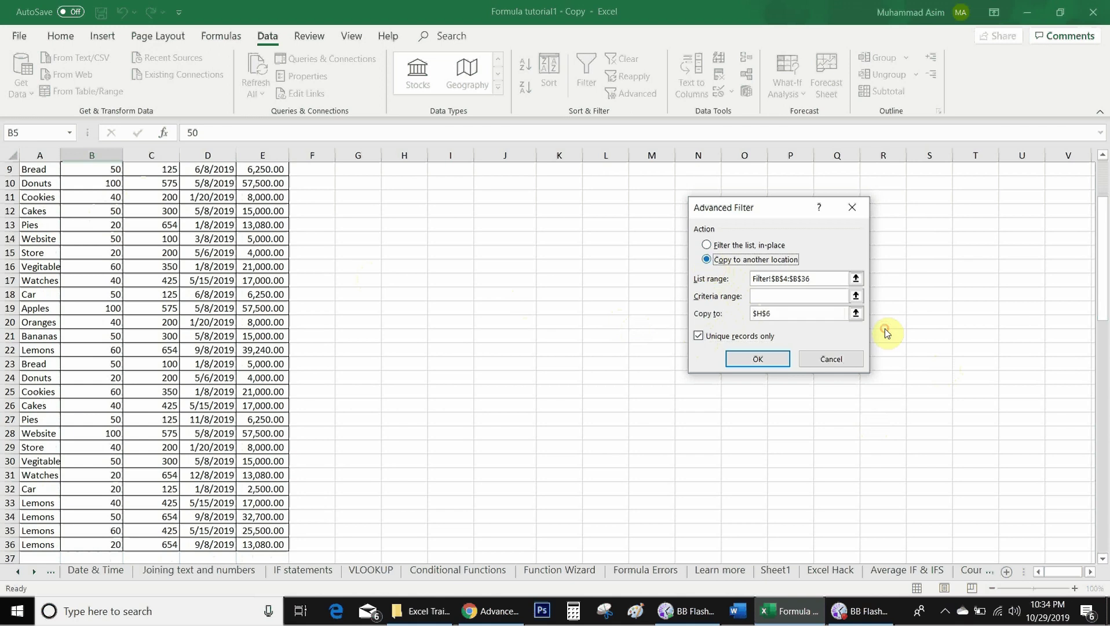
{"action": "left_click", "coordinate": [788, 314]}
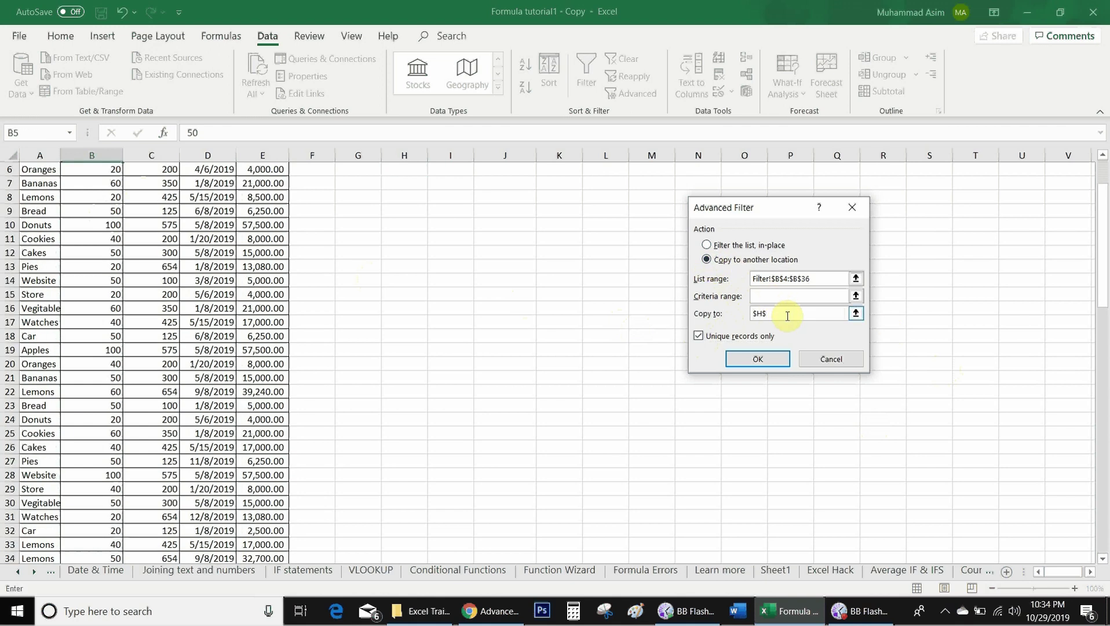
{"action": "key", "text": "BackSpace"}
{"action": "key", "text": "BackSpace"}
{"action": "key", "text": "BackSpace"}
{"action": "key", "text": "BackSpace"}
{"action": "left_click", "coordinate": [401, 183]}
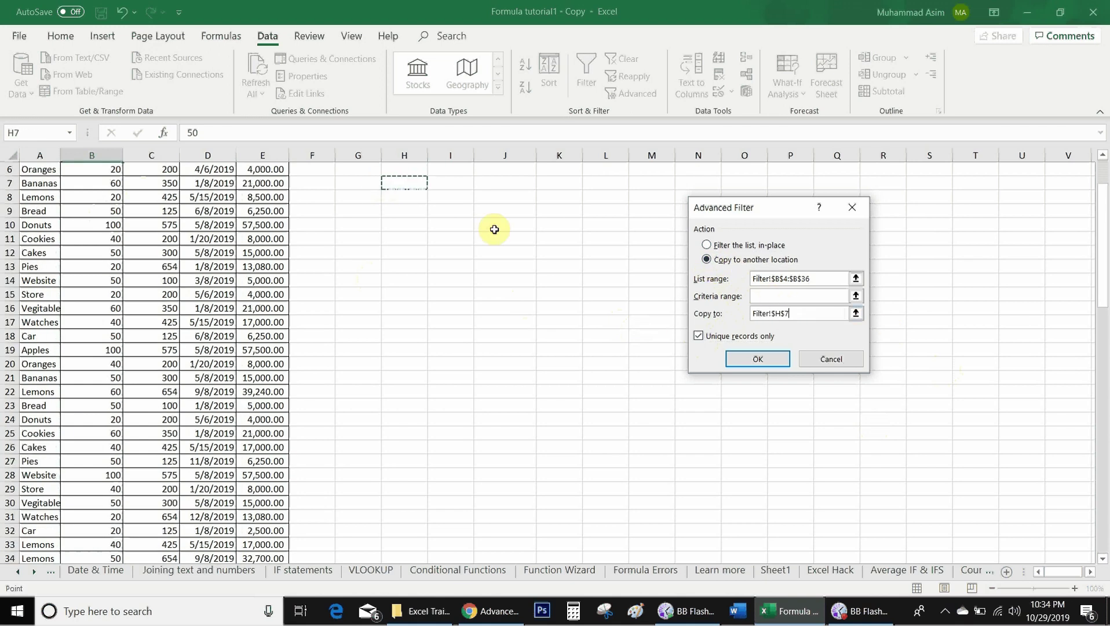
{"action": "left_click", "coordinate": [753, 359]}
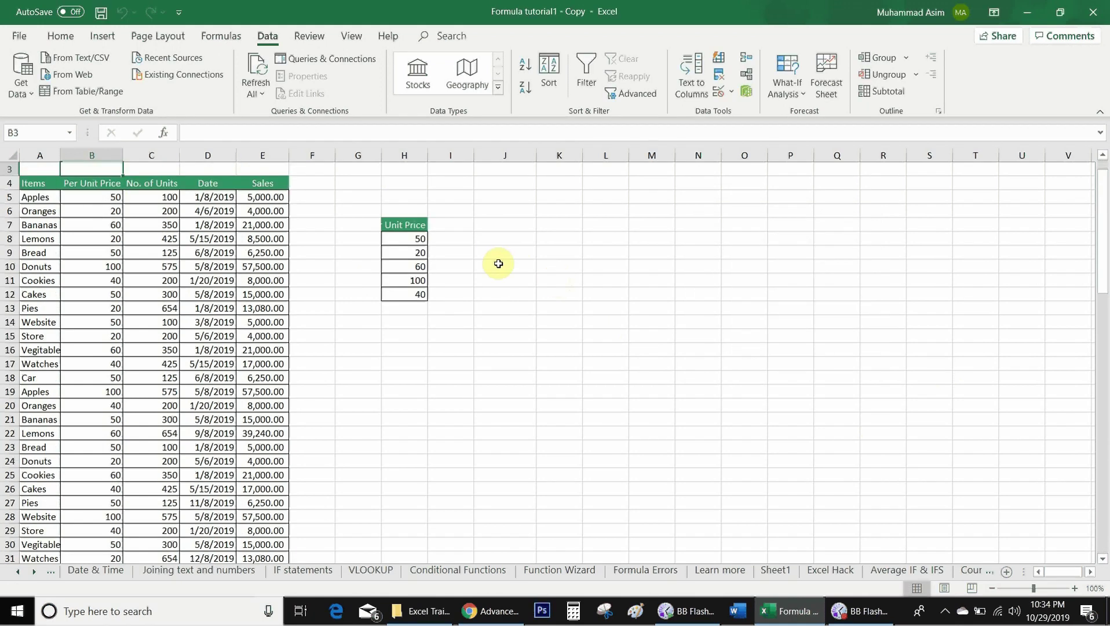
Step: Check the unique price list in H7:H12 (50, 20, 60, 100, 40)
{"action": "left_click", "coordinate": [406, 225]}
{"action": "left_click_drag", "start_coordinate": [405, 224], "coordinate": [420, 295]}
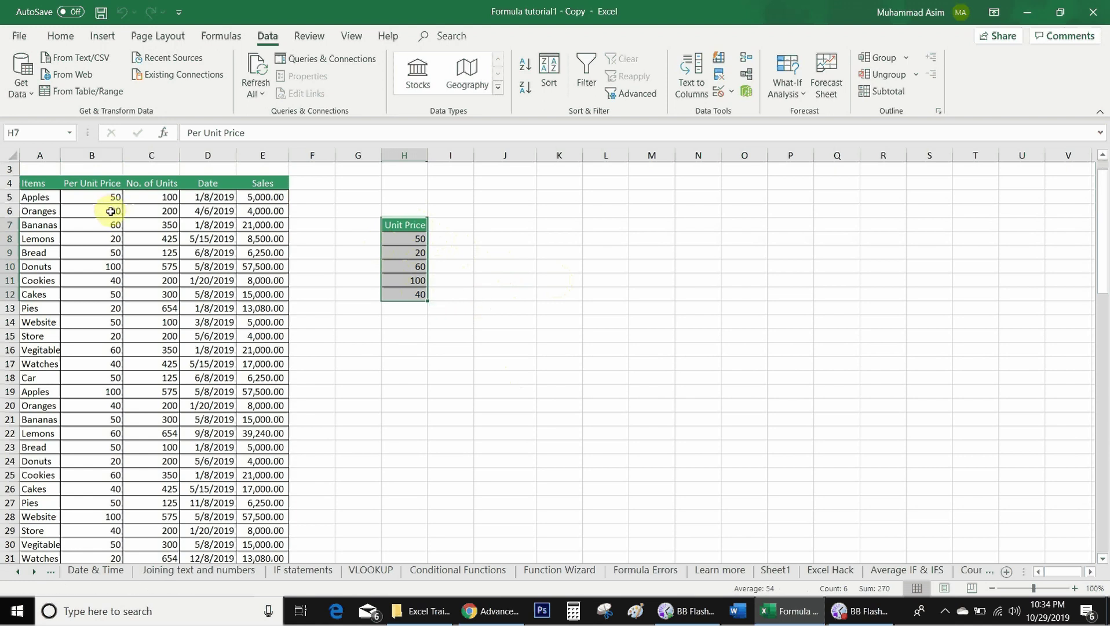
{"action": "left_click", "coordinate": [743, 473]}
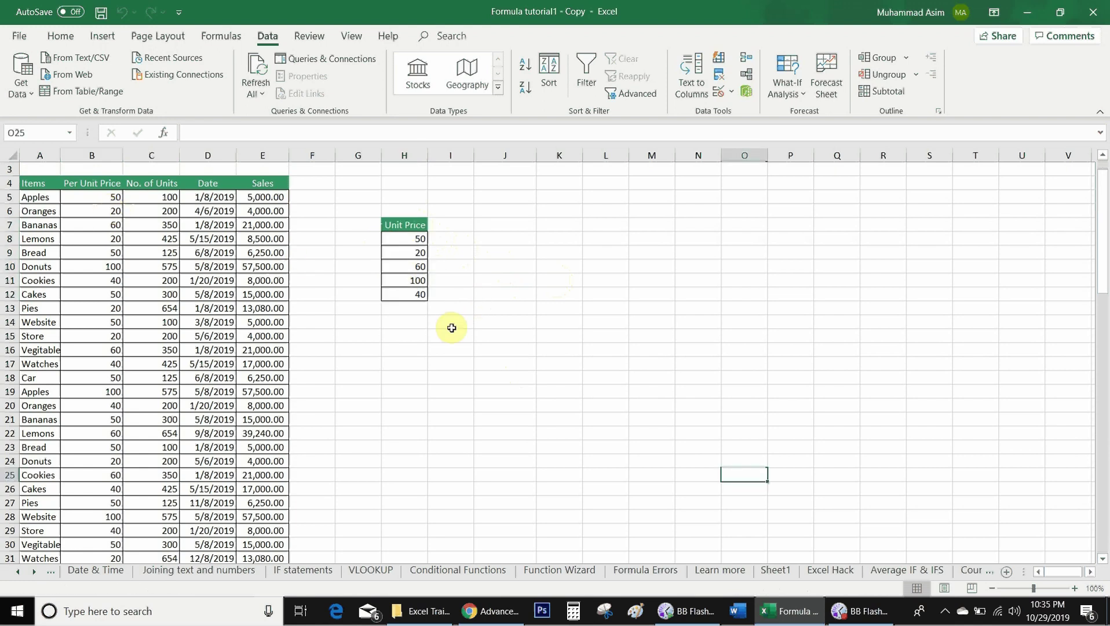